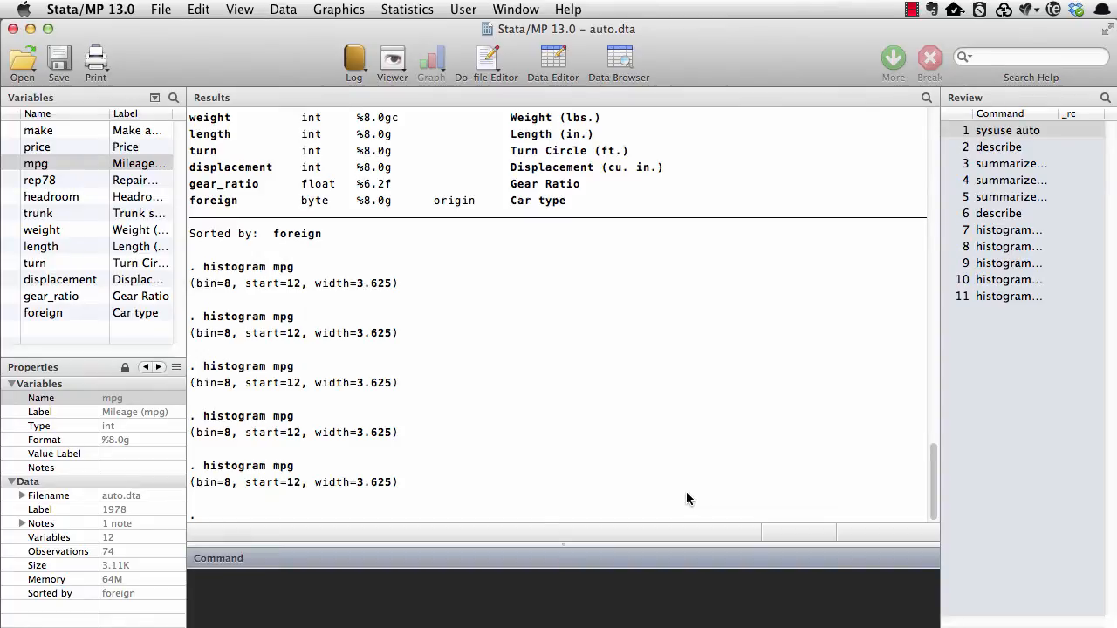
Run summarize on the mpg variable to get its basic summary statistics.
{"action": "type", "text": "summarize mpg"}
{"action": "key", "text": "Return"}
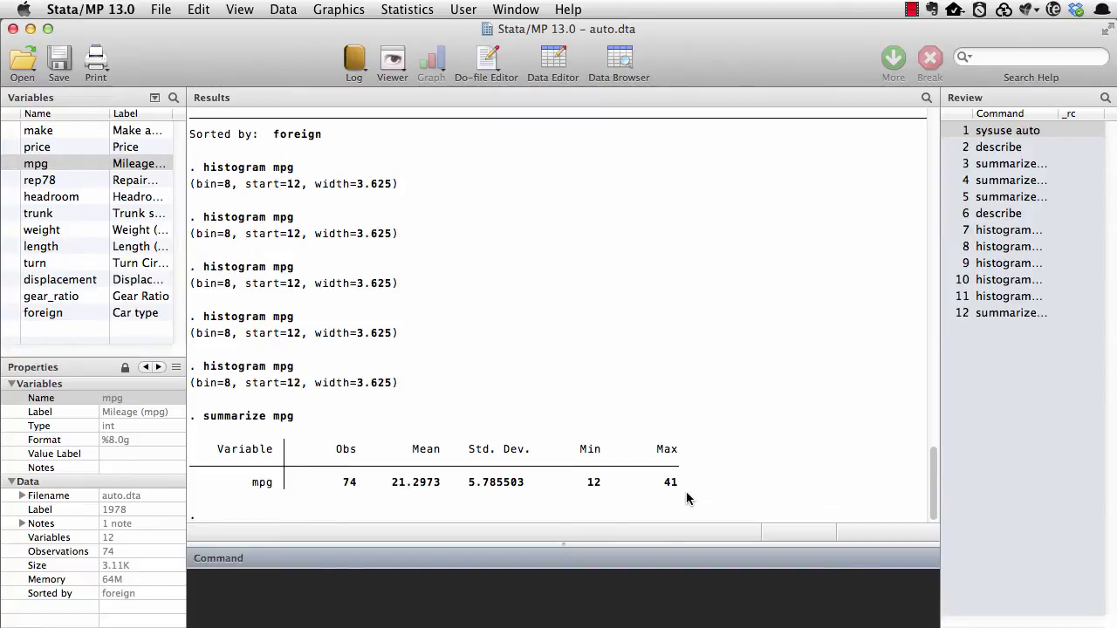
Open the help file for the summarize command, and move and shrink its Viewer window so the syntax section is readable.
{"action": "type", "text": "help"}
{"action": "type", "text": "summarize"}
{"action": "key", "text": "Return"}
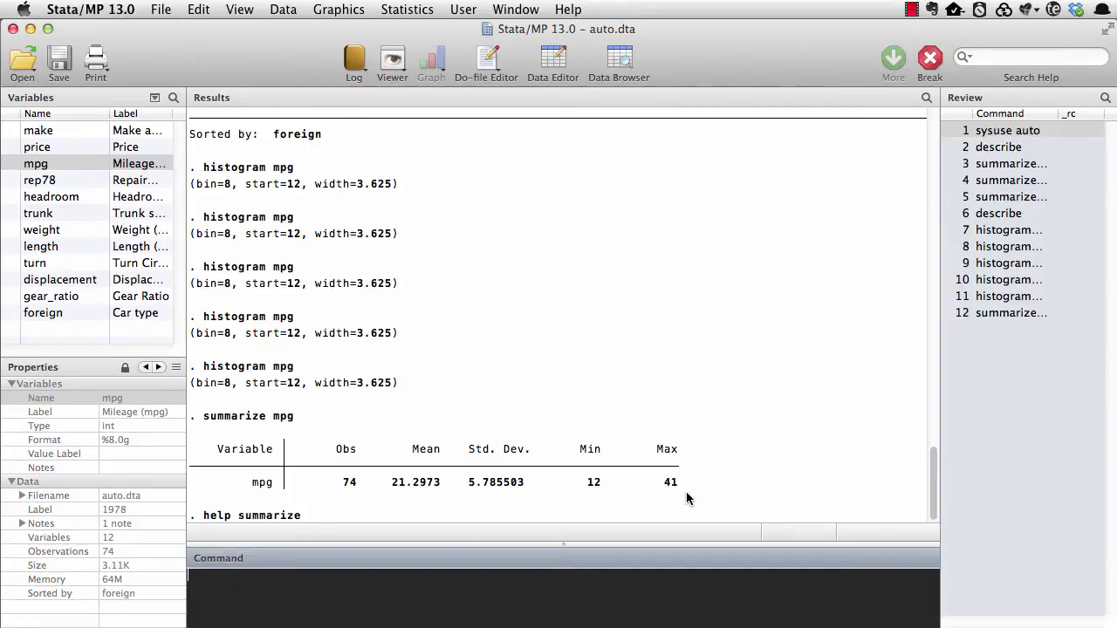
{"action": "left_click_drag", "start_coordinate": [756, 83], "coordinate": [506, 29]}
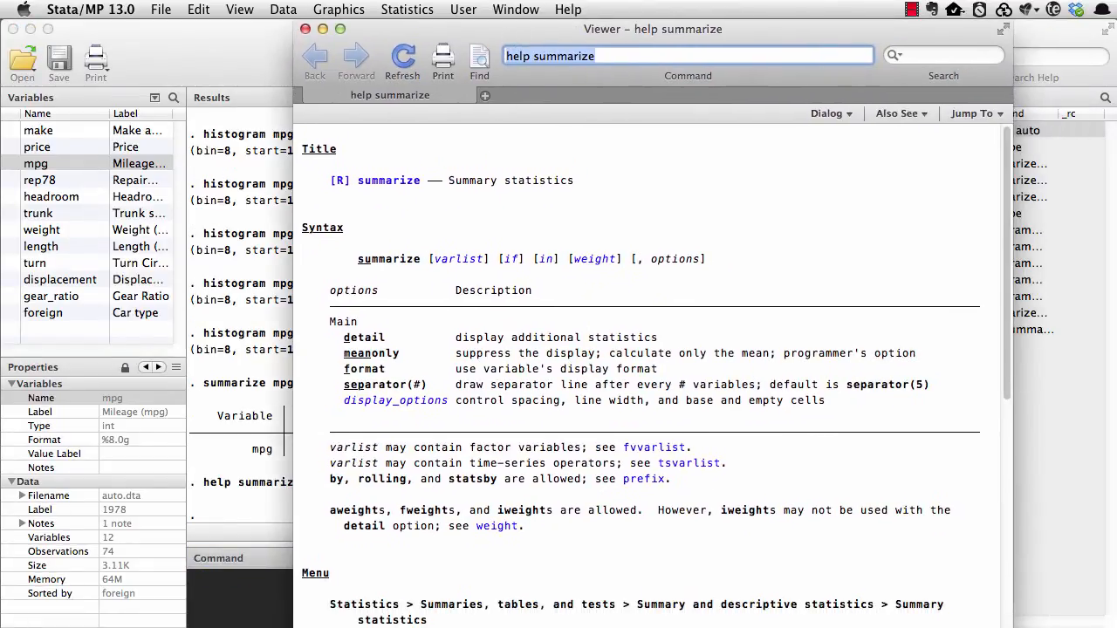
{"action": "left_click_drag", "start_coordinate": [1010, 627], "coordinate": [891, 576]}
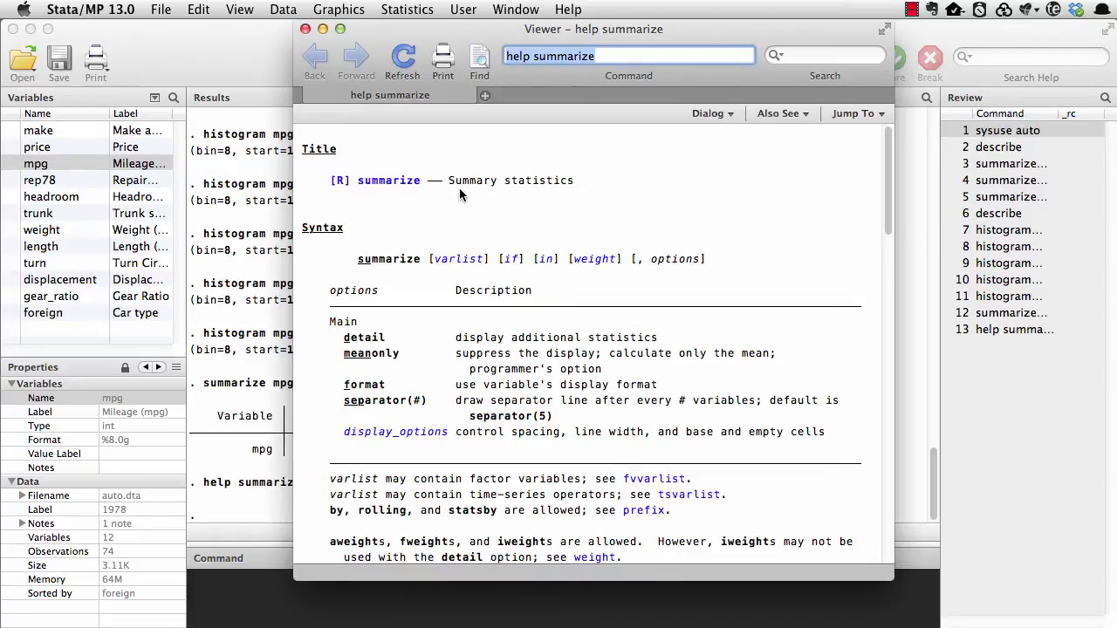
{"action": "scroll", "coordinate": [404, 214], "scroll_direction": "down", "scroll_amount": 1}
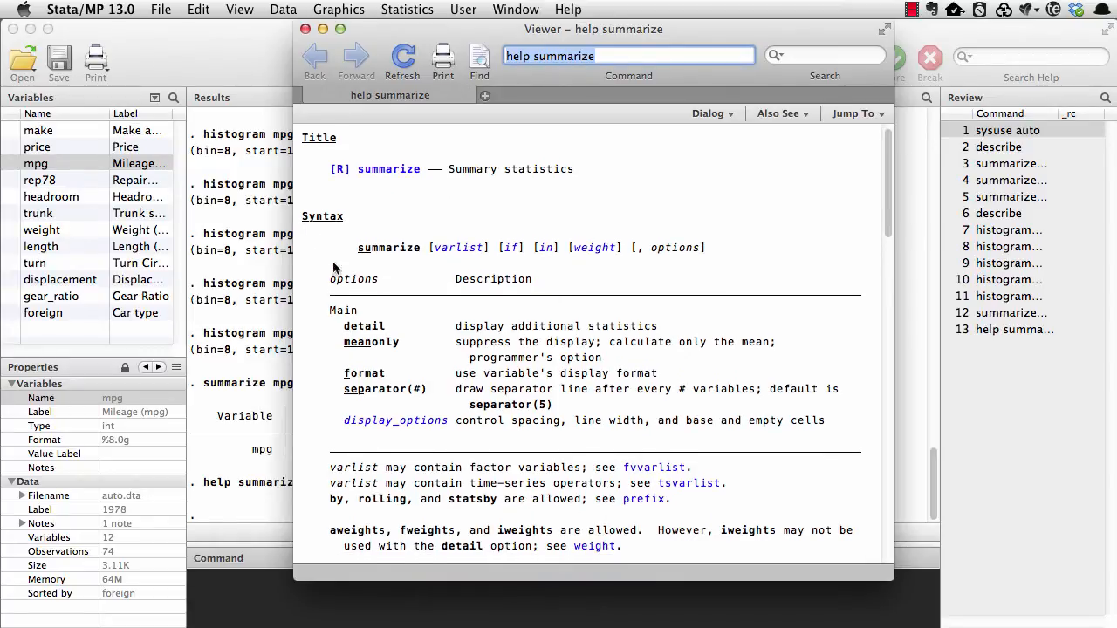
{"action": "scroll", "coordinate": [668, 281], "scroll_direction": "down", "scroll_amount": 1}
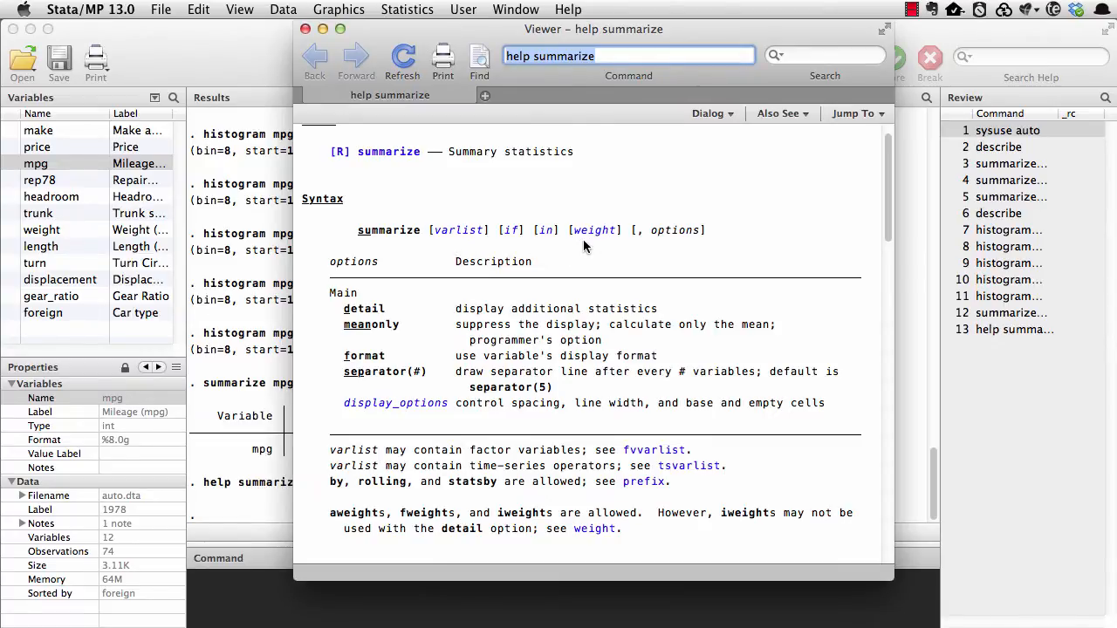
Run summarize without a variable list to get summary statistics for every variable in the dataset.
{"action": "left_click", "coordinate": [264, 591]}
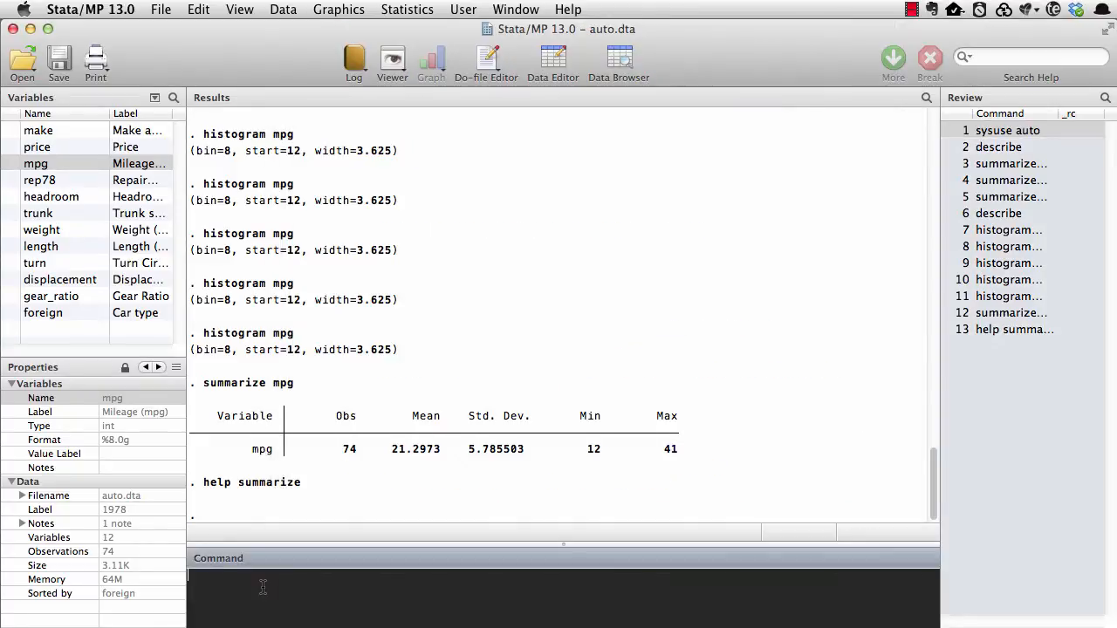
{"action": "type", "text": "summarize"}
{"action": "key", "text": "Return"}
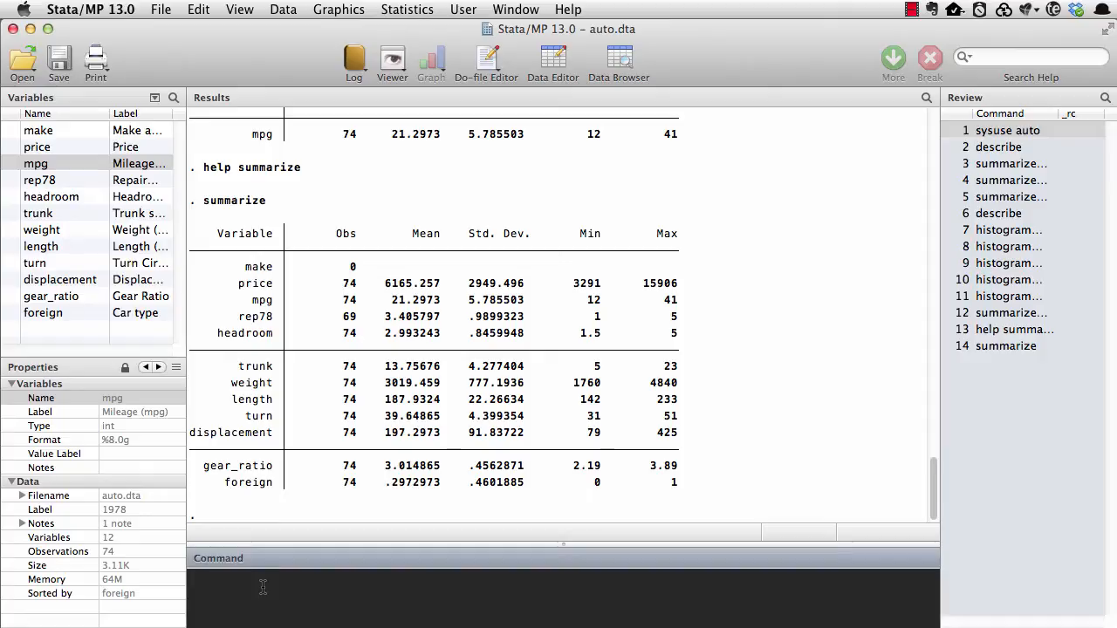
Check the summarize options in the help file and run summarize on mpg with the detail option.
{"action": "key", "text": "super+grave"}
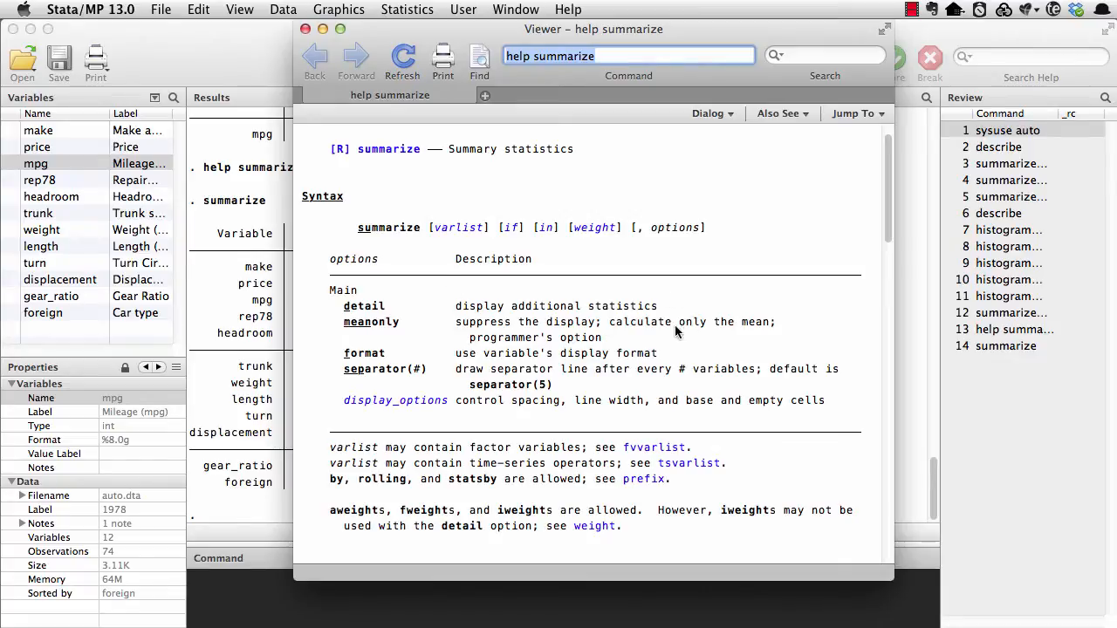
{"action": "left_click", "coordinate": [353, 603]}
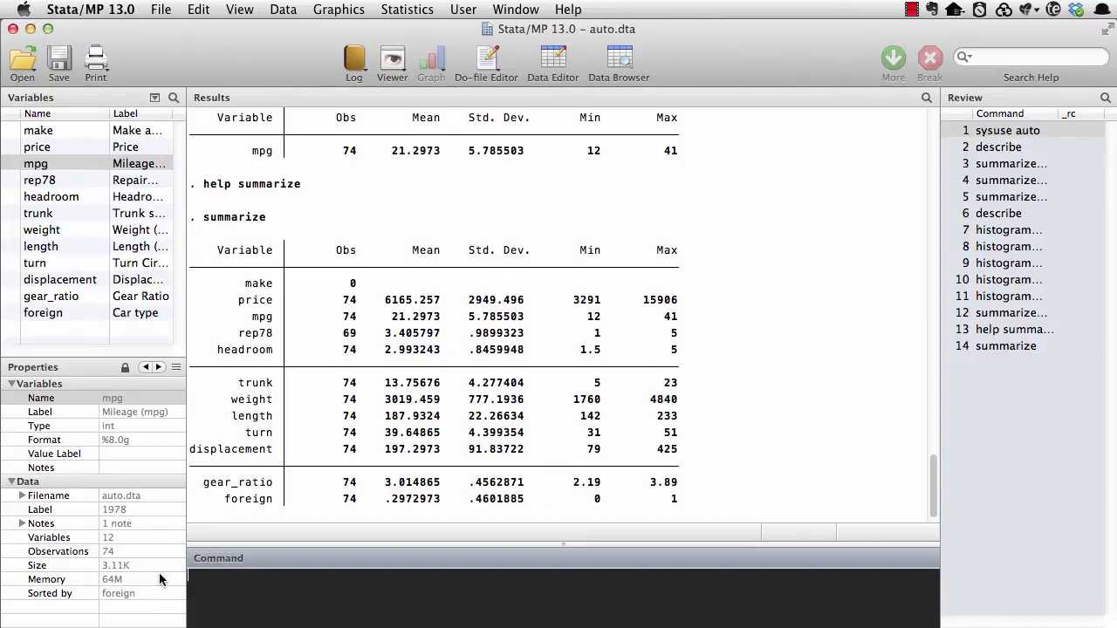
{"action": "type", "text": "summarize mpg, detail"}
{"action": "key", "text": "Return"}
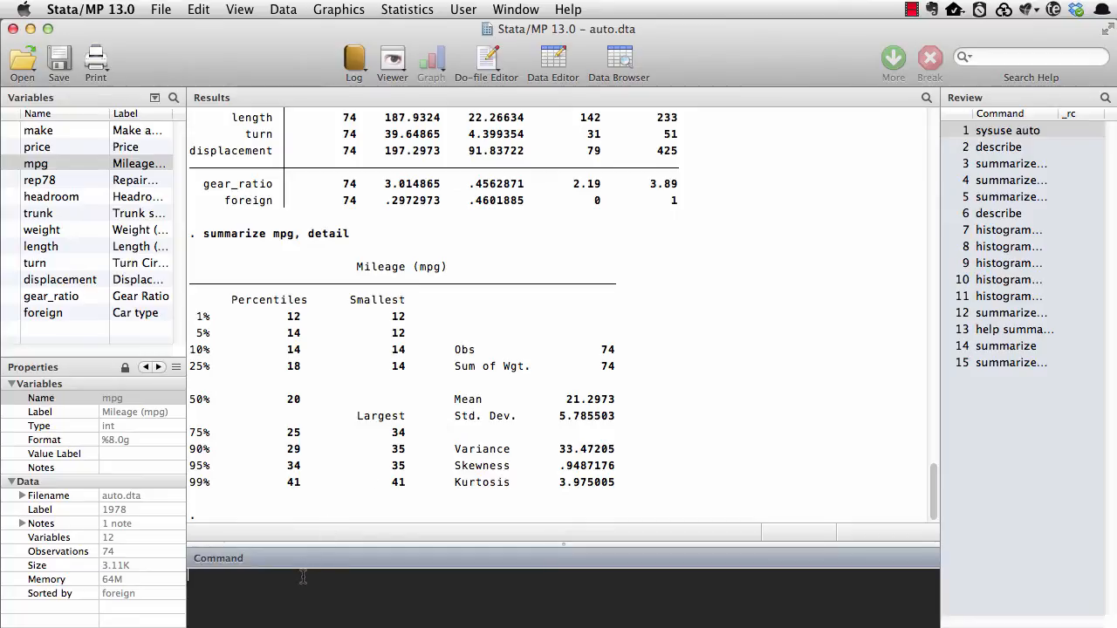
Run summarize on mpg and price together with the detail option and review the output.
{"action": "type", "text": "summarize mpg price, d"}
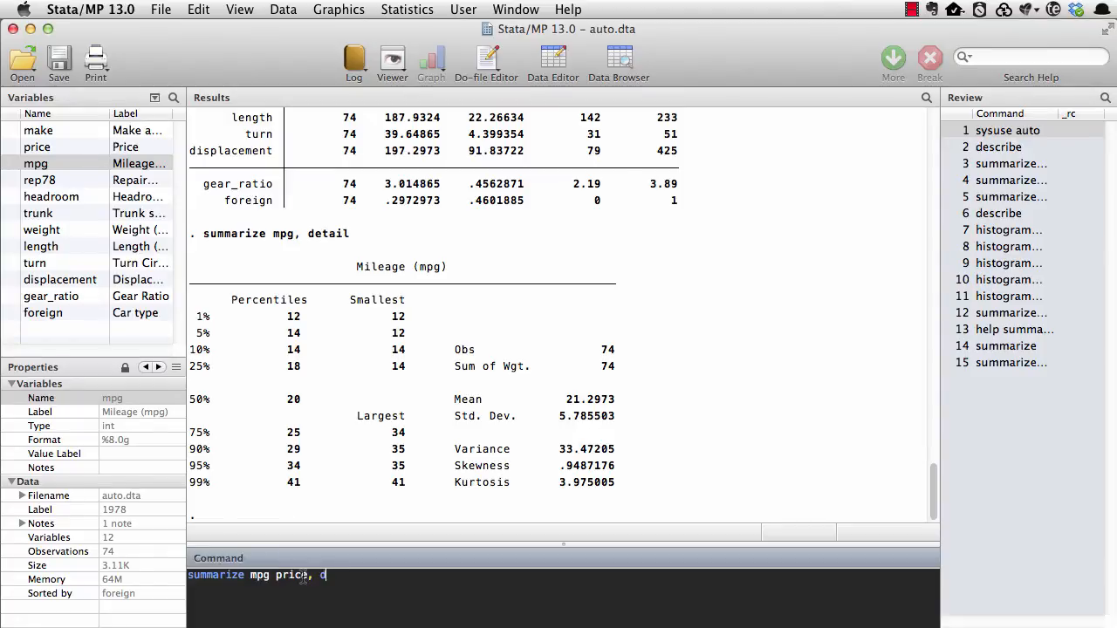
{"action": "type", "text": "etail"}
{"action": "key", "text": "Return"}
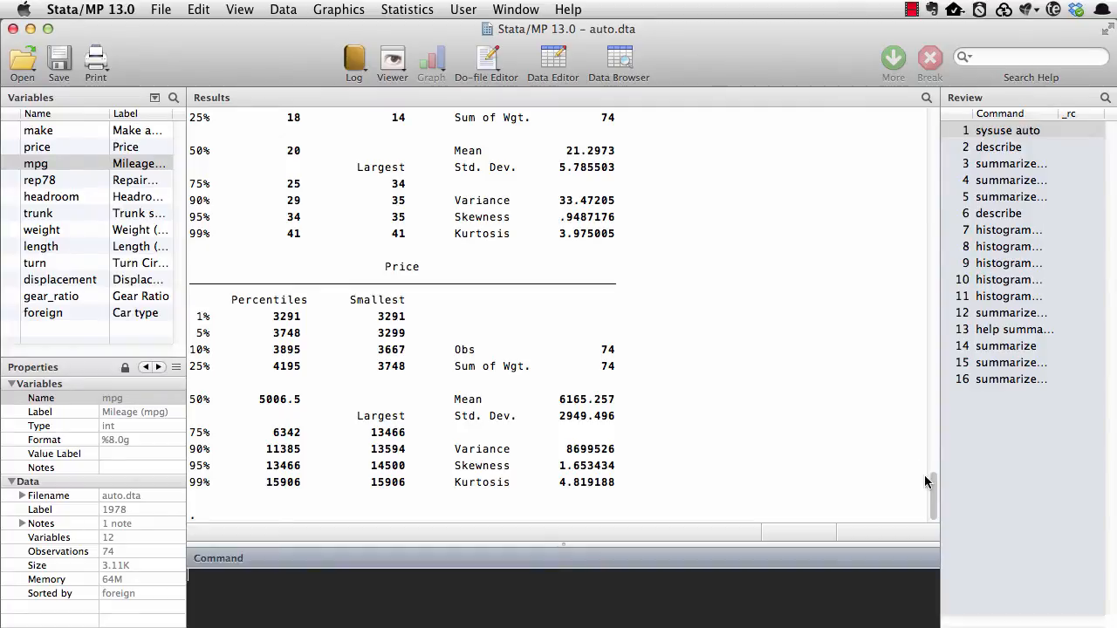
{"action": "mouse_move", "coordinate": [932, 505]}
{"action": "left_mouse_down"}
{"action": "mouse_move", "coordinate": [928, 474]}
{"action": "mouse_move", "coordinate": [925, 509]}
{"action": "left_mouse_up"}
Check the command abbreviation in the help file, and use su to summarize mpg alone and mpg with price.
{"action": "key", "text": "super+grave"}
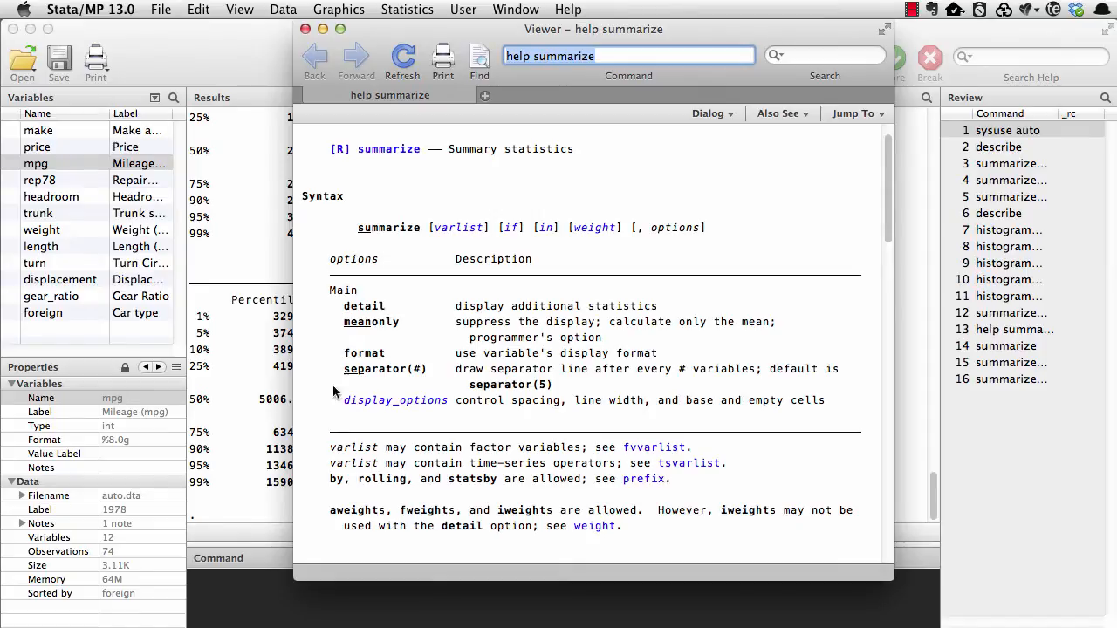
{"action": "left_click", "coordinate": [252, 587]}
{"action": "type", "text": "u mpg"}
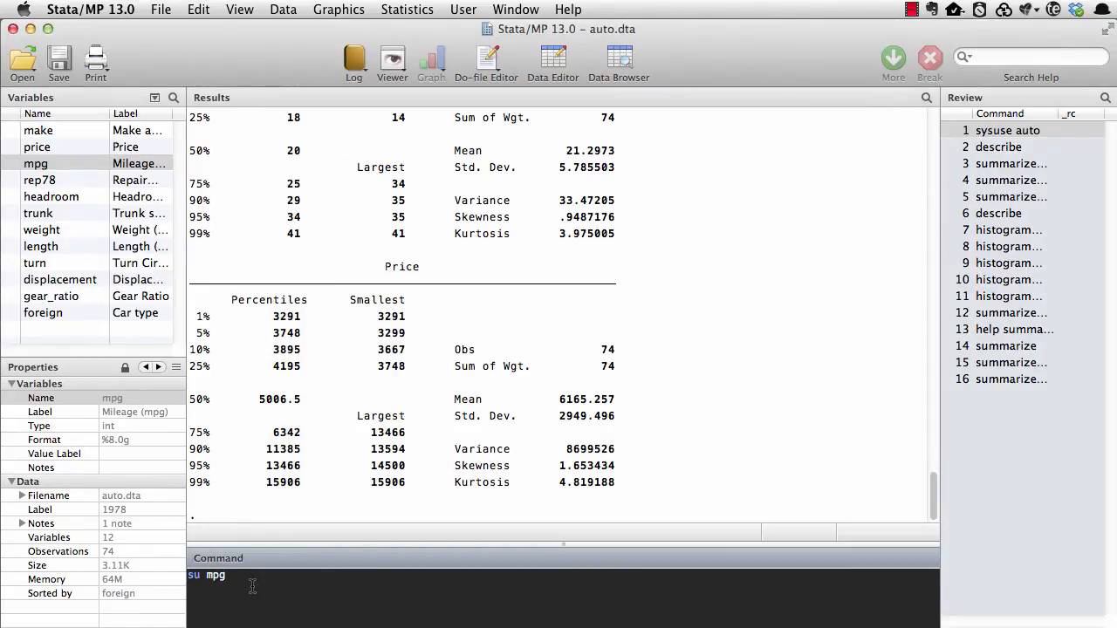
{"action": "key", "text": "Return"}
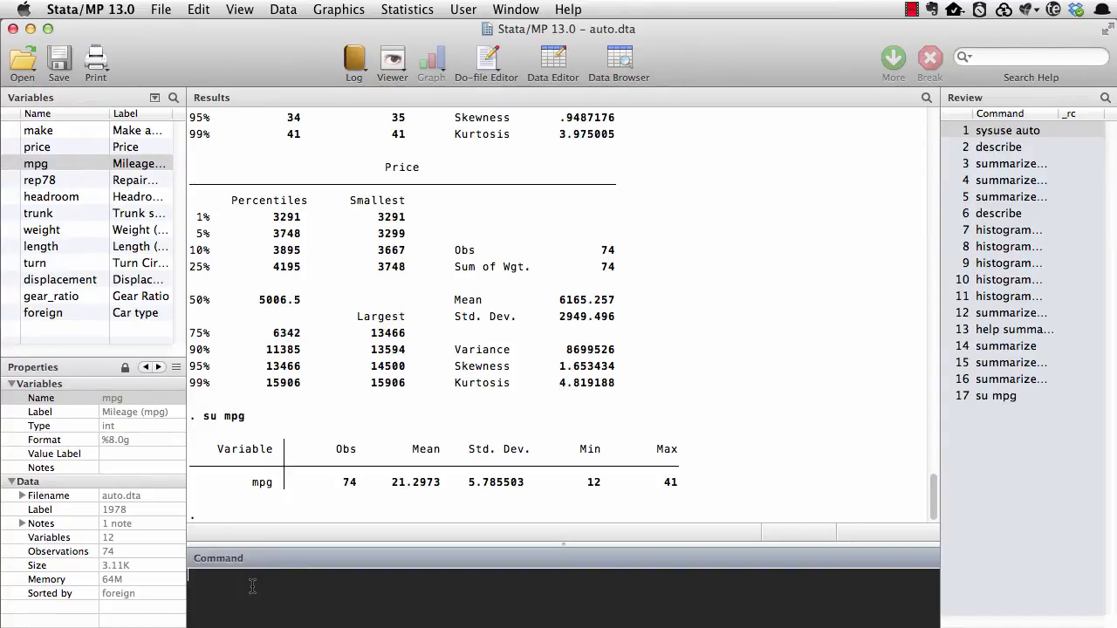
{"action": "type", "text": "su mpg price"}
{"action": "key", "text": "Return"}
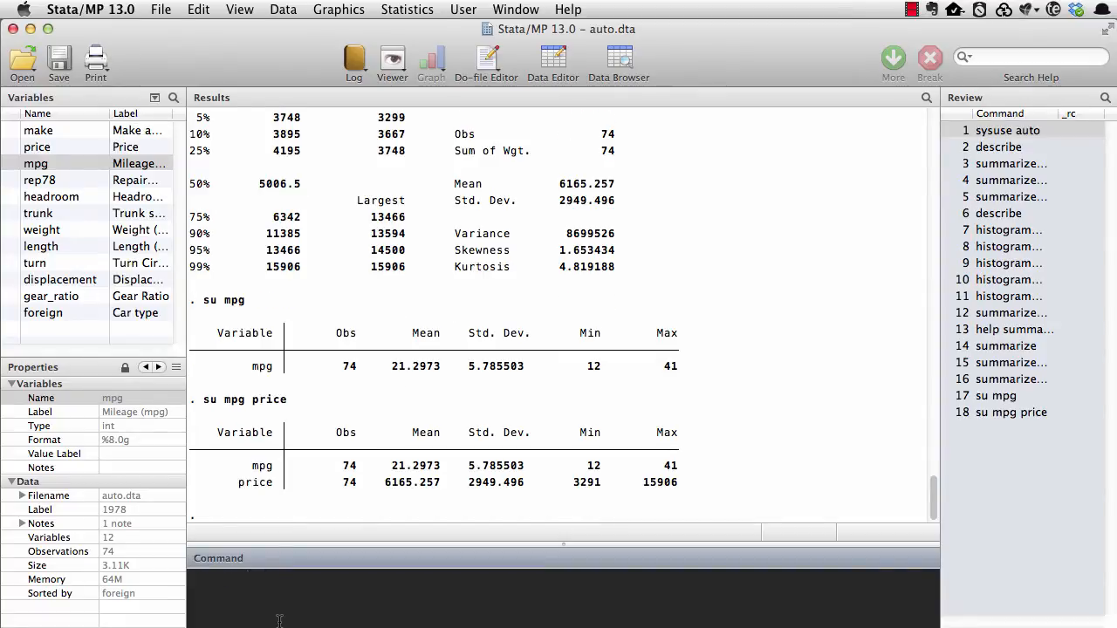
Check the detail option's abbreviation in the help file and run the shortened command su mpg, d.
{"action": "type", "text": "d"}
{"action": "key", "text": "BackSpace"}
{"action": "key", "text": "super+grave"}
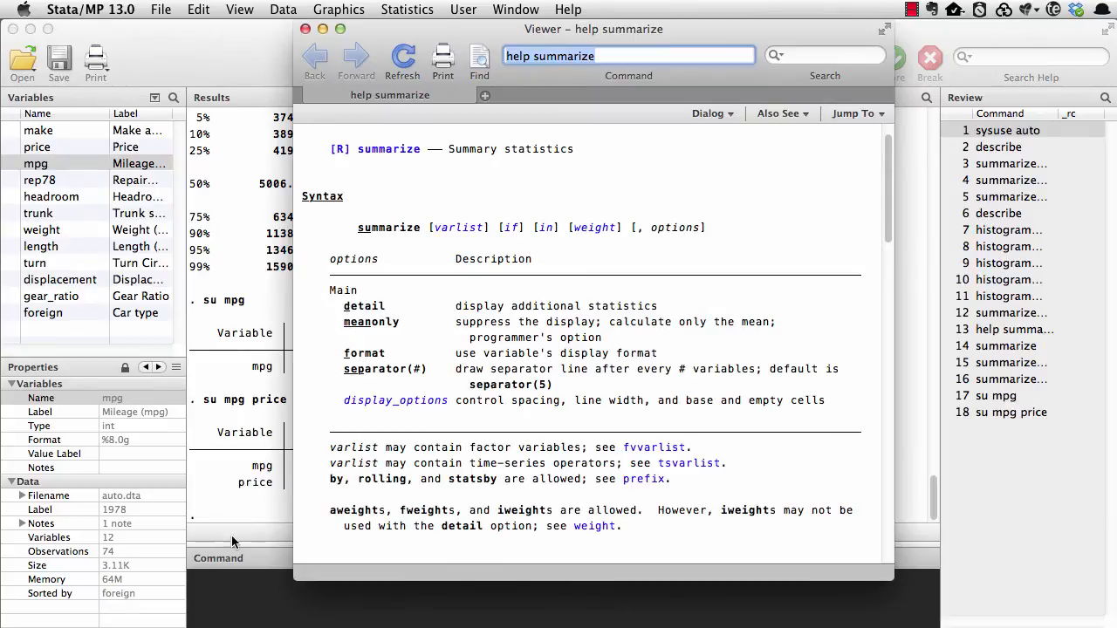
{"action": "left_click", "coordinate": [234, 577]}
{"action": "type", "text": "su mpg, d"}
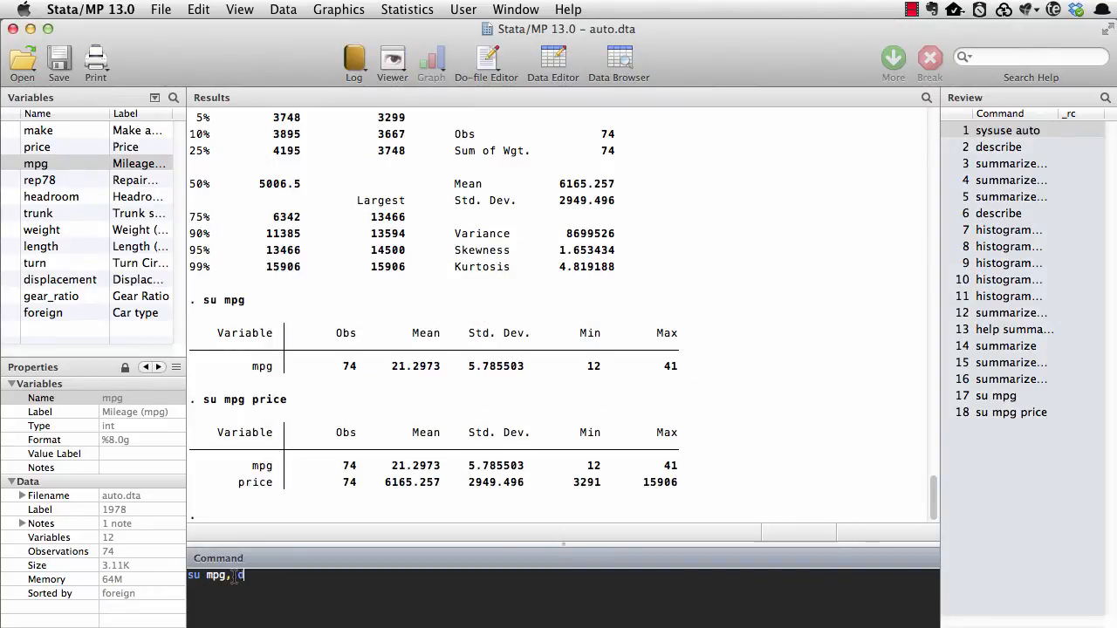
{"action": "key", "text": "Return"}
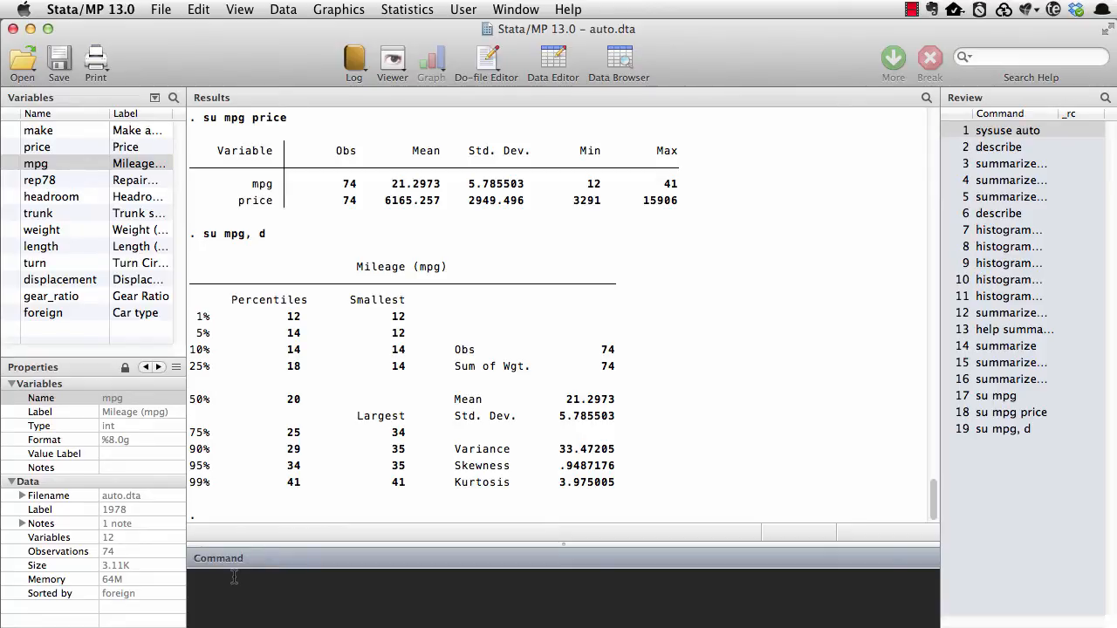
Read through the summarize help file, examining the syntax, description, options, examples and stored results sections.
{"action": "key", "text": "super+grave"}
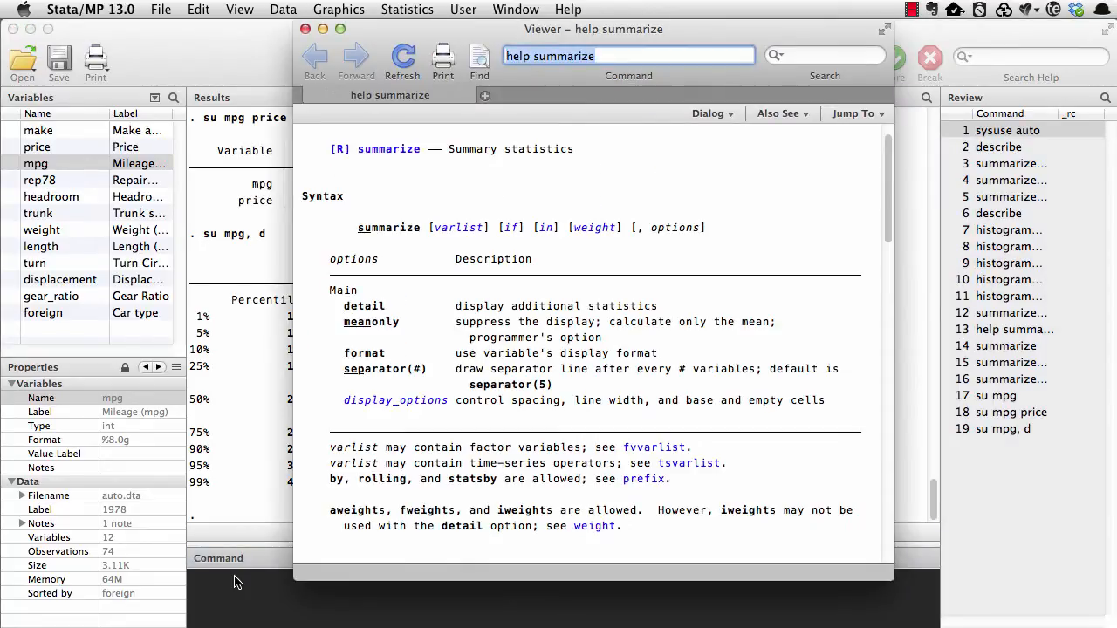
{"action": "scroll", "coordinate": [314, 384], "scroll_direction": "up", "scroll_amount": 2}
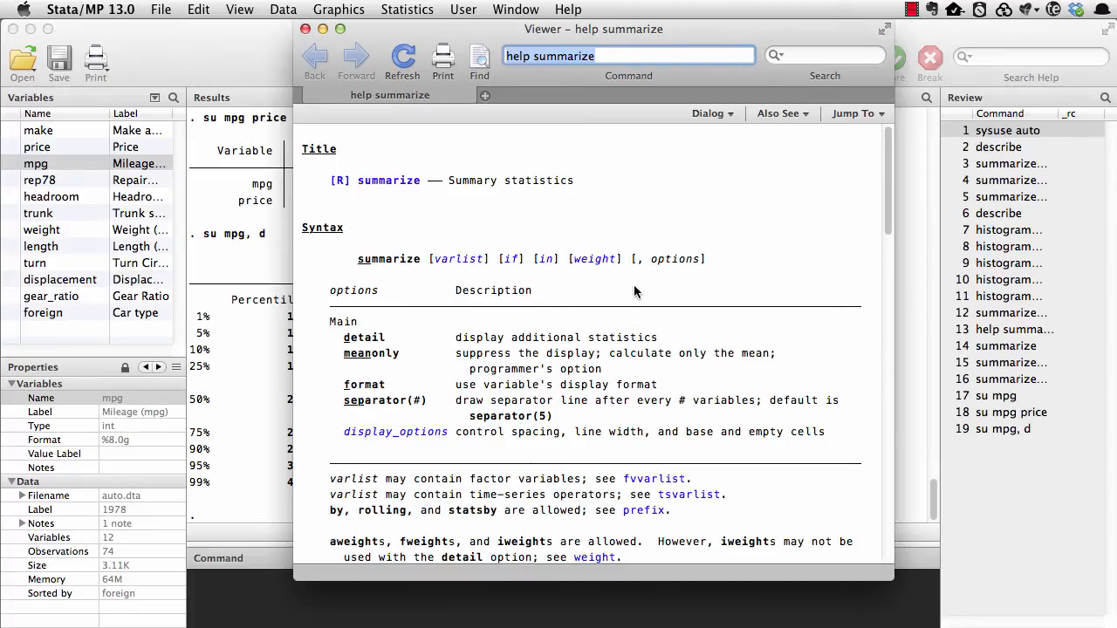
{"action": "scroll", "coordinate": [650, 288], "scroll_direction": "down", "scroll_amount": 5}
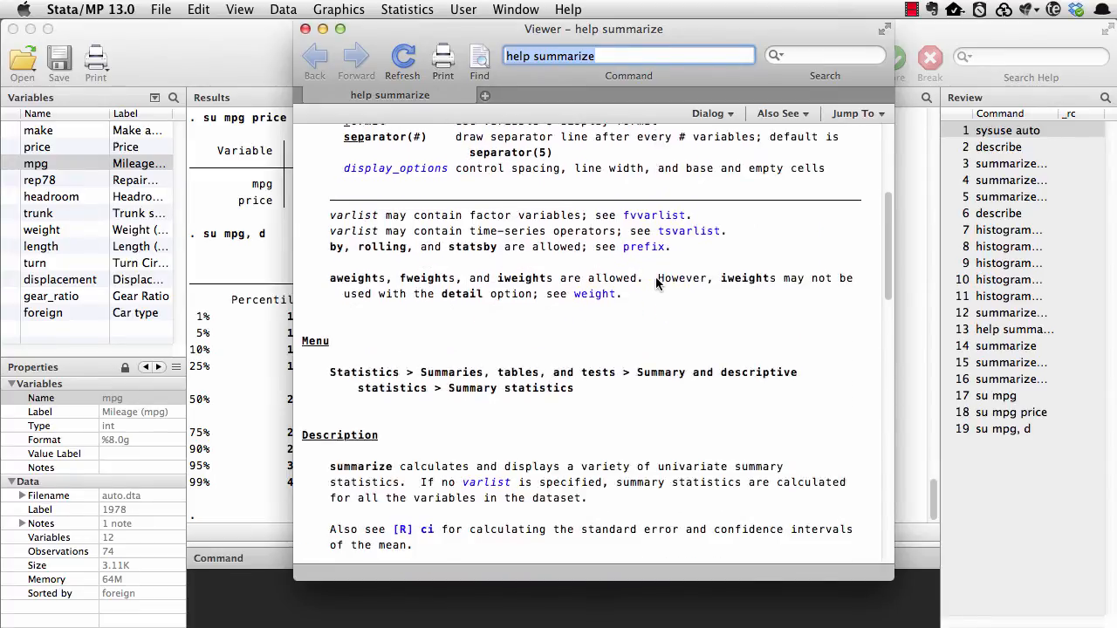
{"action": "scroll", "coordinate": [656, 285], "scroll_direction": "down", "scroll_amount": 1}
{"action": "scroll", "coordinate": [657, 285], "scroll_direction": "down", "scroll_amount": 4}
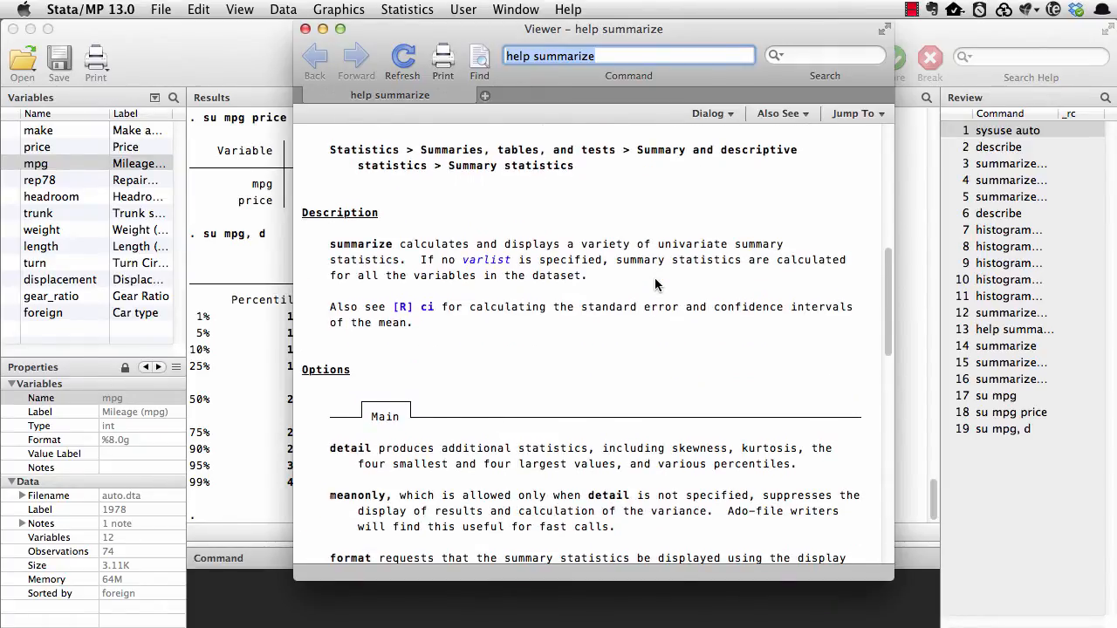
{"action": "scroll", "coordinate": [656, 284], "scroll_direction": "down", "scroll_amount": 6}
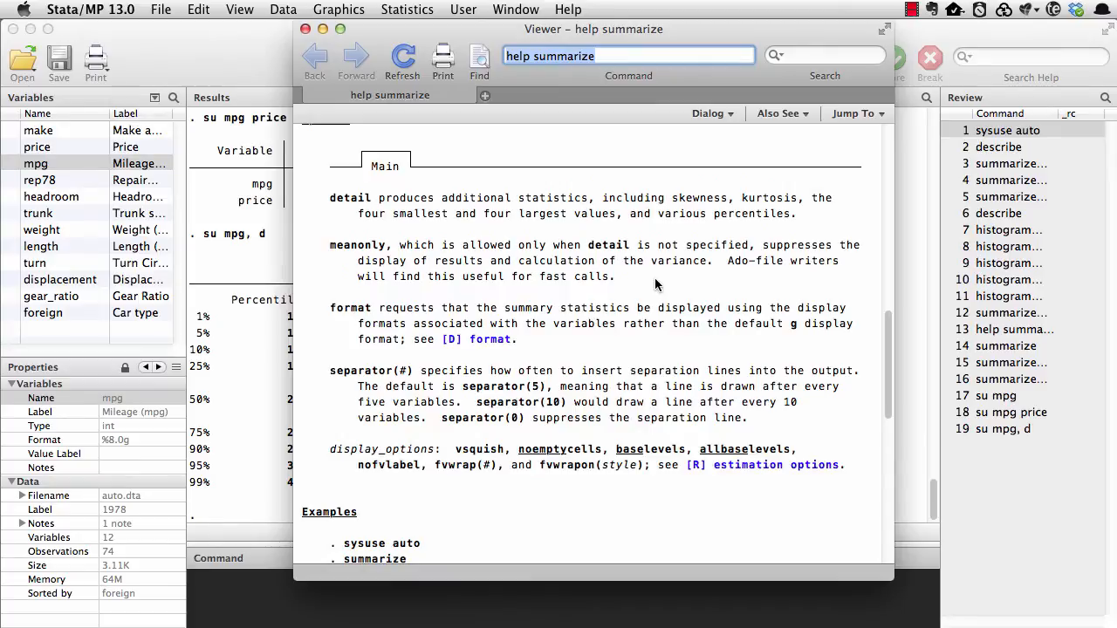
{"action": "scroll", "coordinate": [508, 209], "scroll_direction": "up", "scroll_amount": 1}
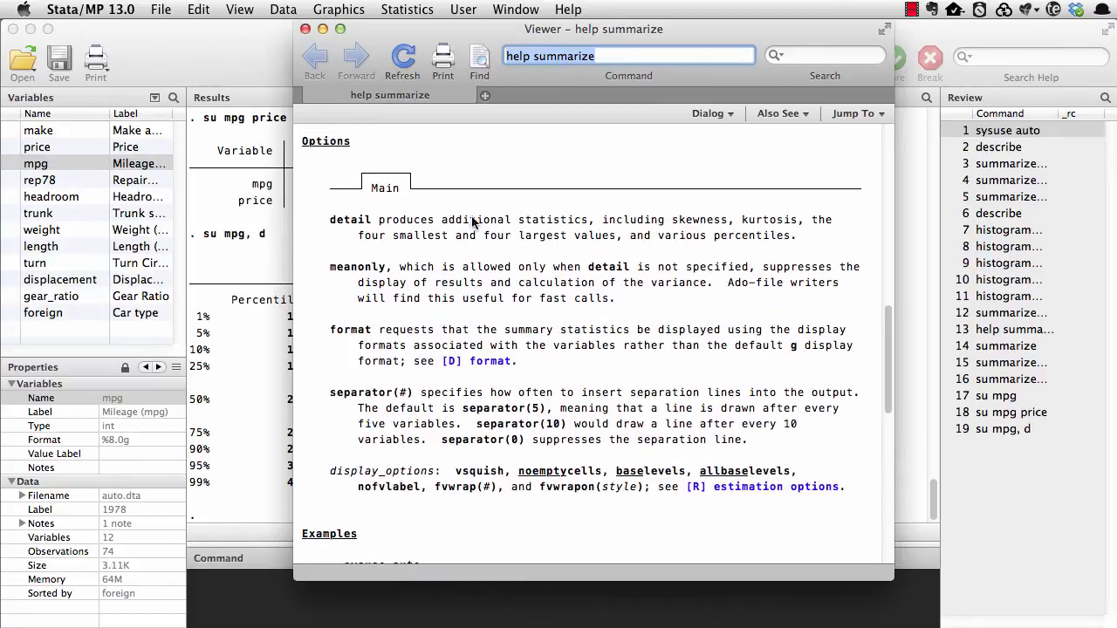
{"action": "scroll", "coordinate": [515, 222], "scroll_direction": "down", "scroll_amount": 5}
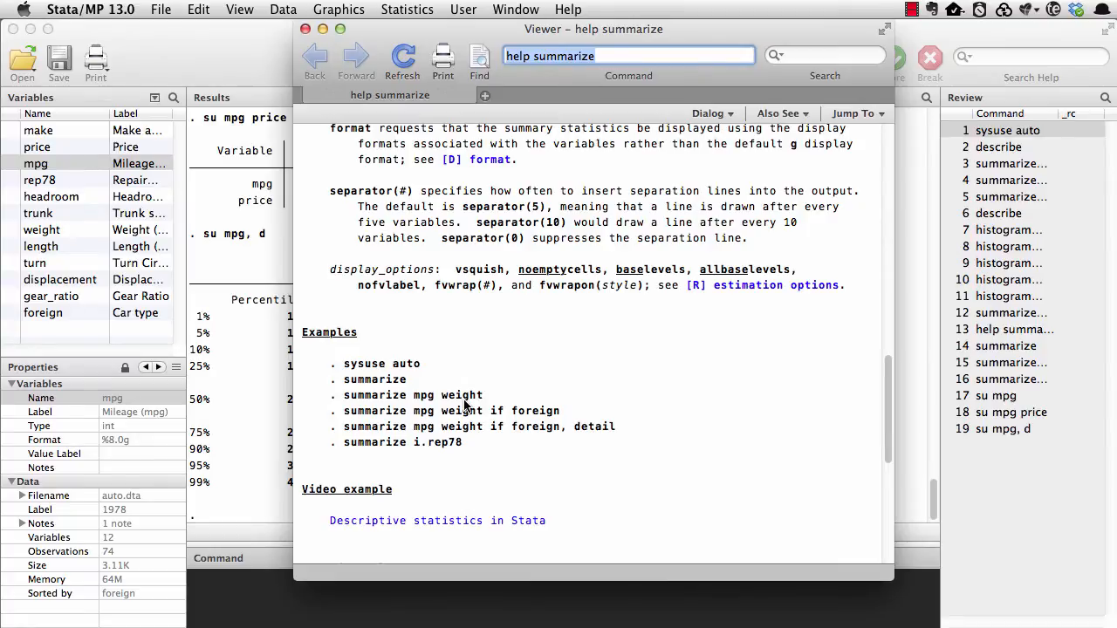
{"action": "scroll", "coordinate": [464, 405], "scroll_direction": "down", "scroll_amount": 4}
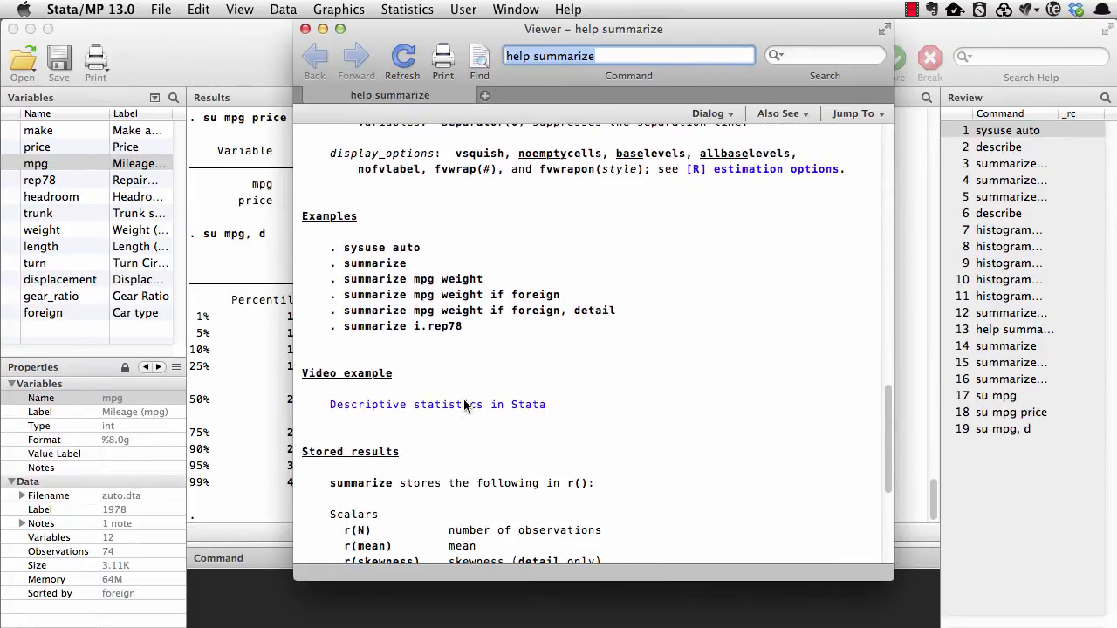
{"action": "scroll", "coordinate": [463, 400], "scroll_direction": "down", "scroll_amount": 7}
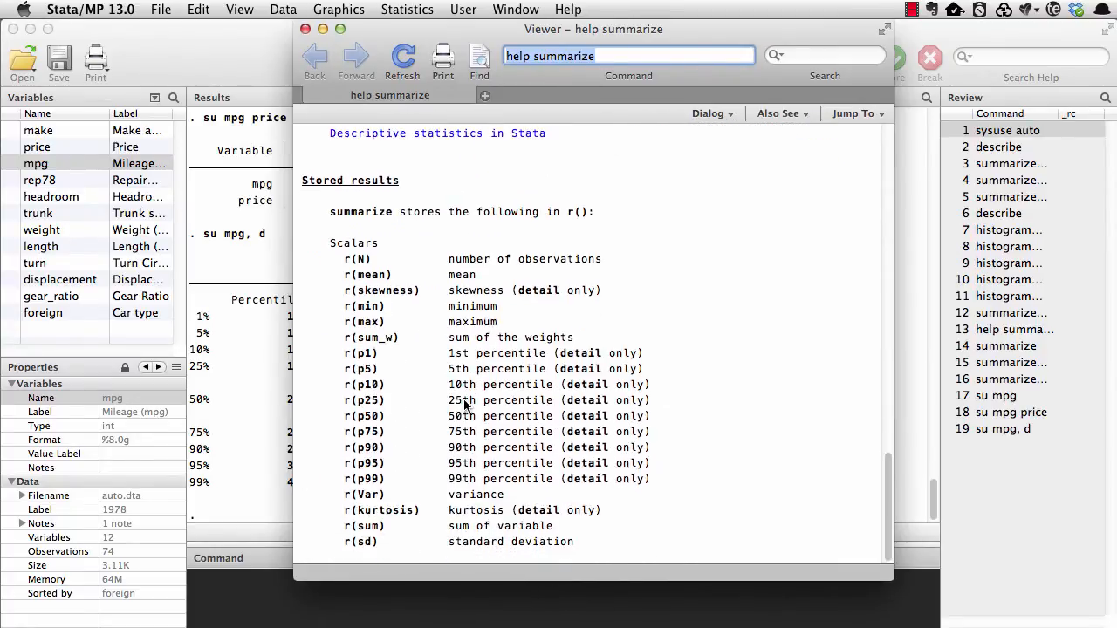
{"action": "scroll", "coordinate": [450, 330], "scroll_direction": "up", "scroll_amount": 9}
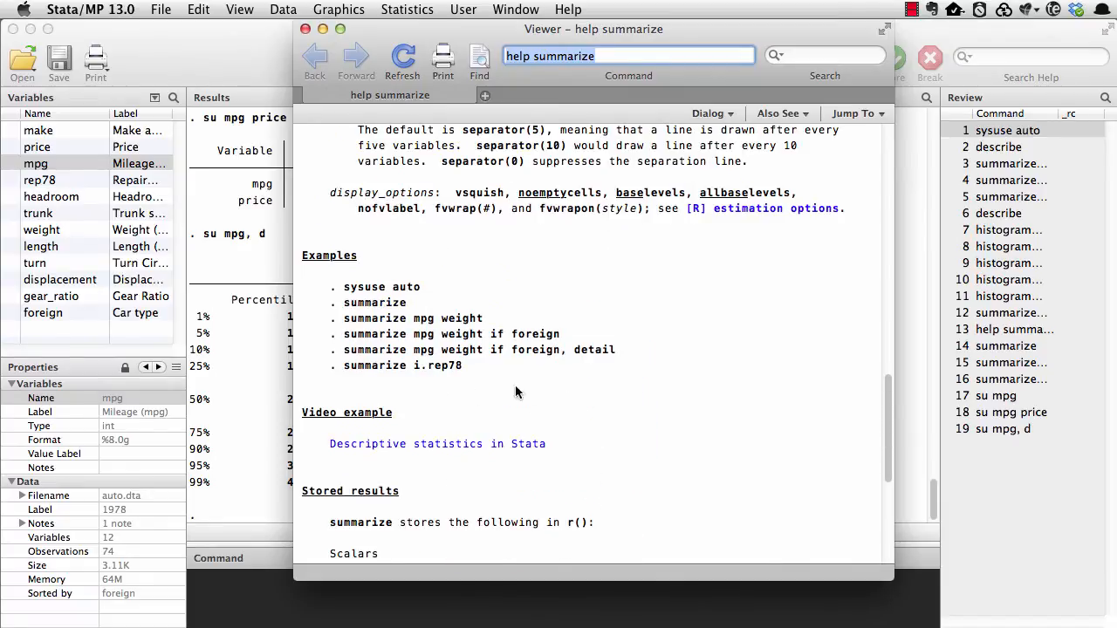
{"action": "scroll", "coordinate": [656, 344], "scroll_direction": "up", "scroll_amount": 16}
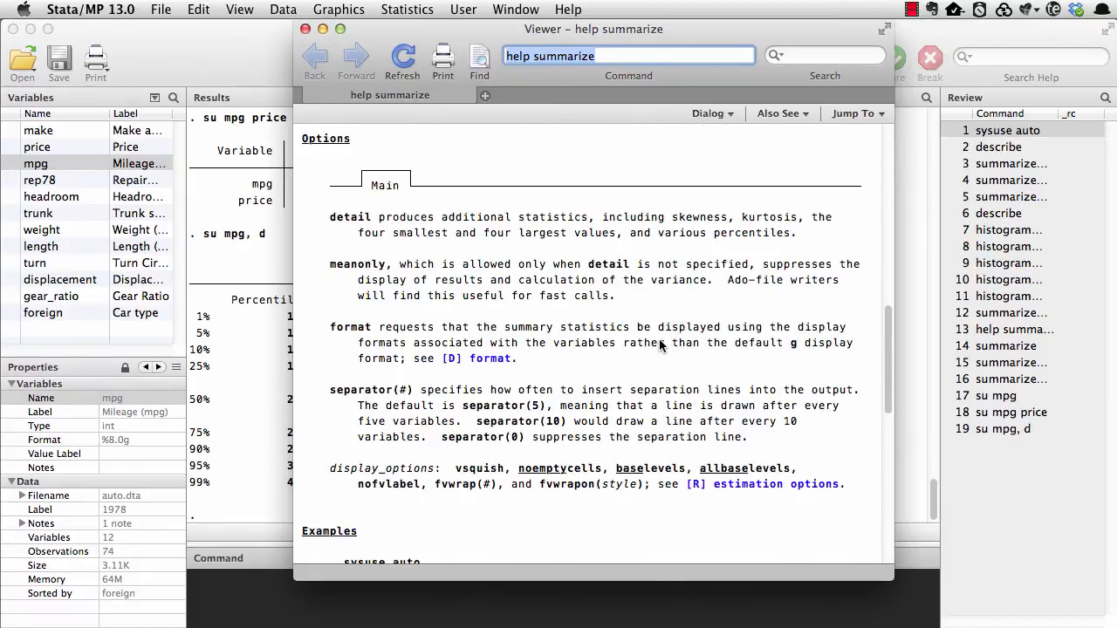
{"action": "scroll", "coordinate": [659, 345], "scroll_direction": "up", "scroll_amount": 14}
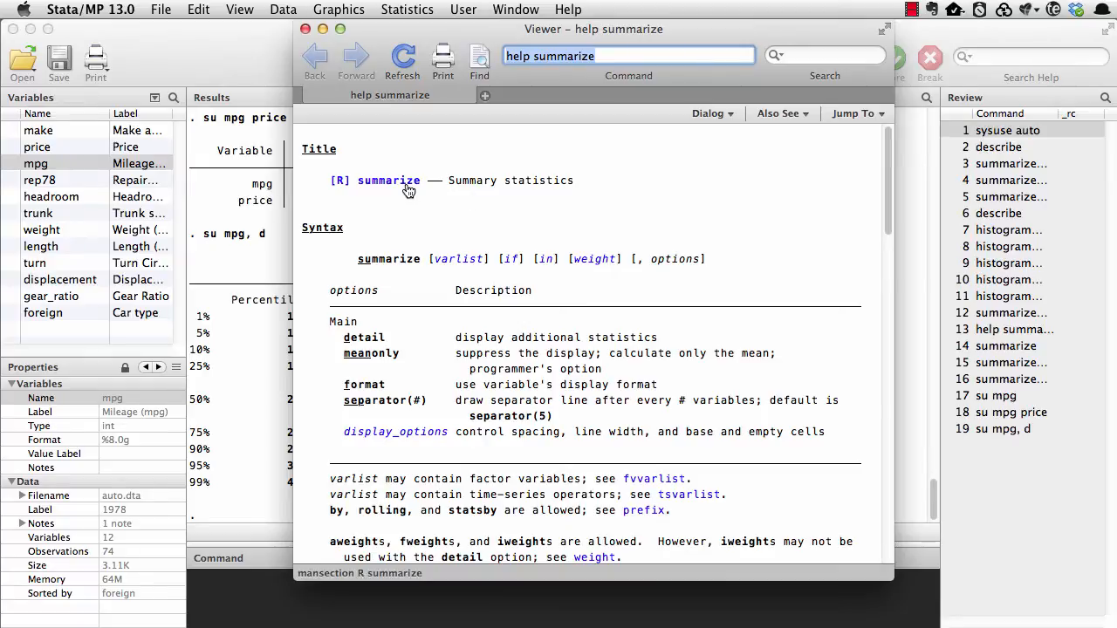
Open the linked PDF manual entry for summarize in Acrobat, and shrink and reposition its window.
{"action": "left_click", "coordinate": [366, 183]}
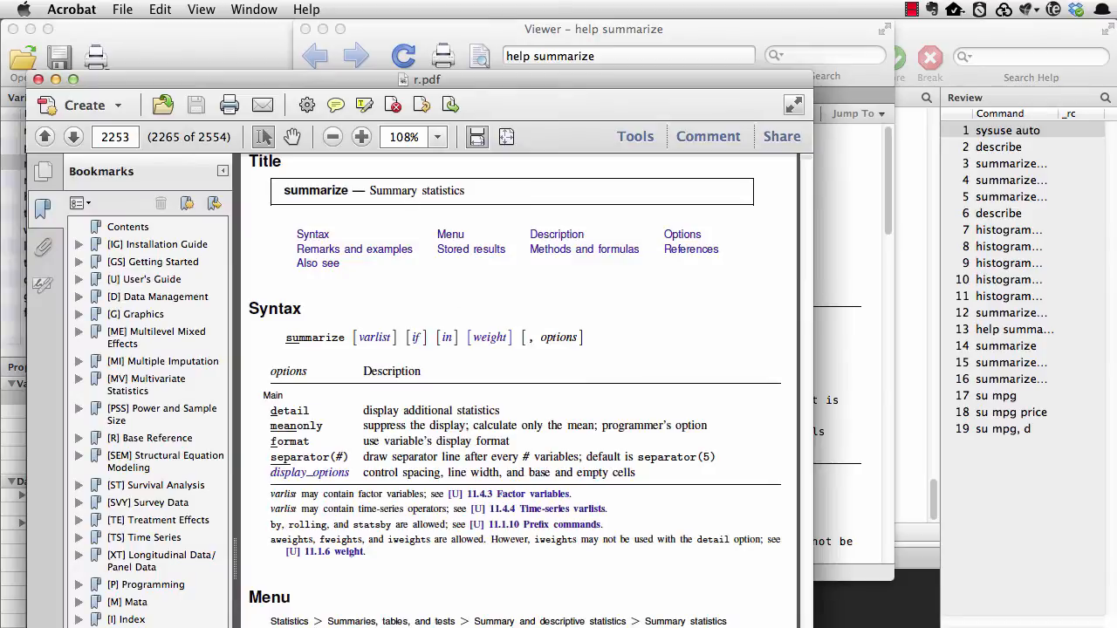
{"action": "left_click_drag", "start_coordinate": [806, 627], "coordinate": [736, 573]}
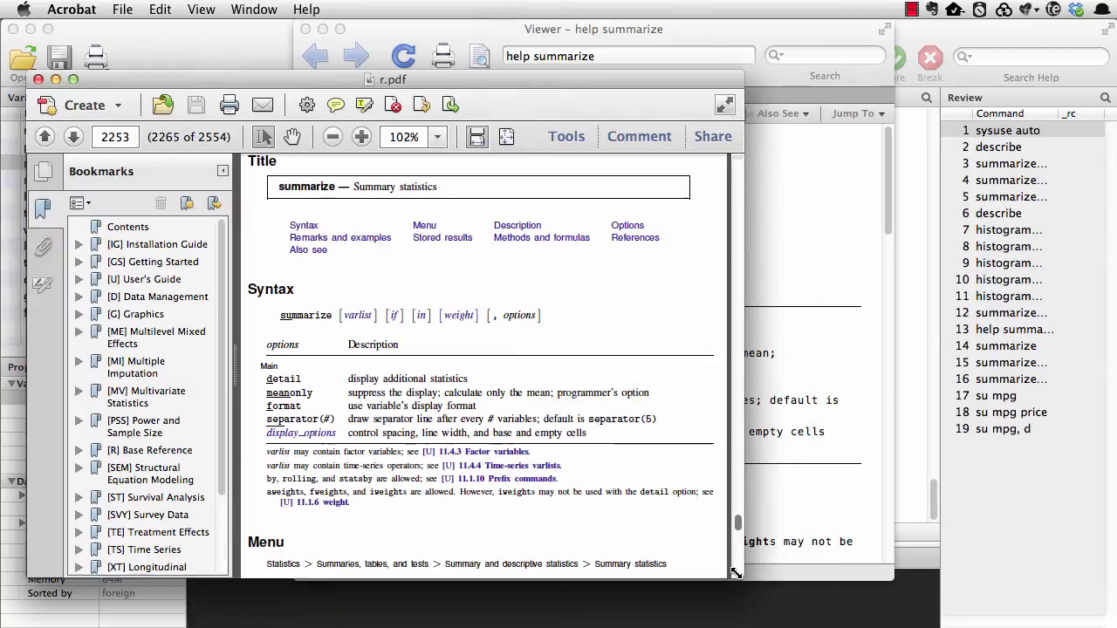
{"action": "left_click_drag", "start_coordinate": [625, 84], "coordinate": [650, 61]}
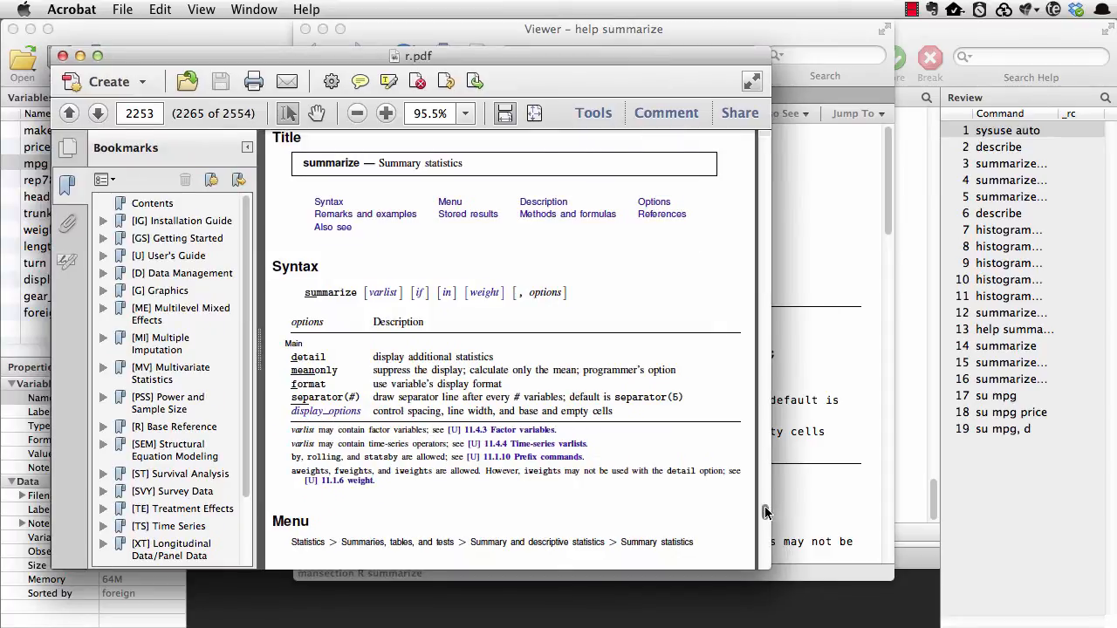
Skim the summarize entry in the PDF manual, including its weighted-data and by-prefix examples, and return to its title page.
{"action": "left_click_drag", "start_coordinate": [764, 506], "coordinate": [765, 510]}
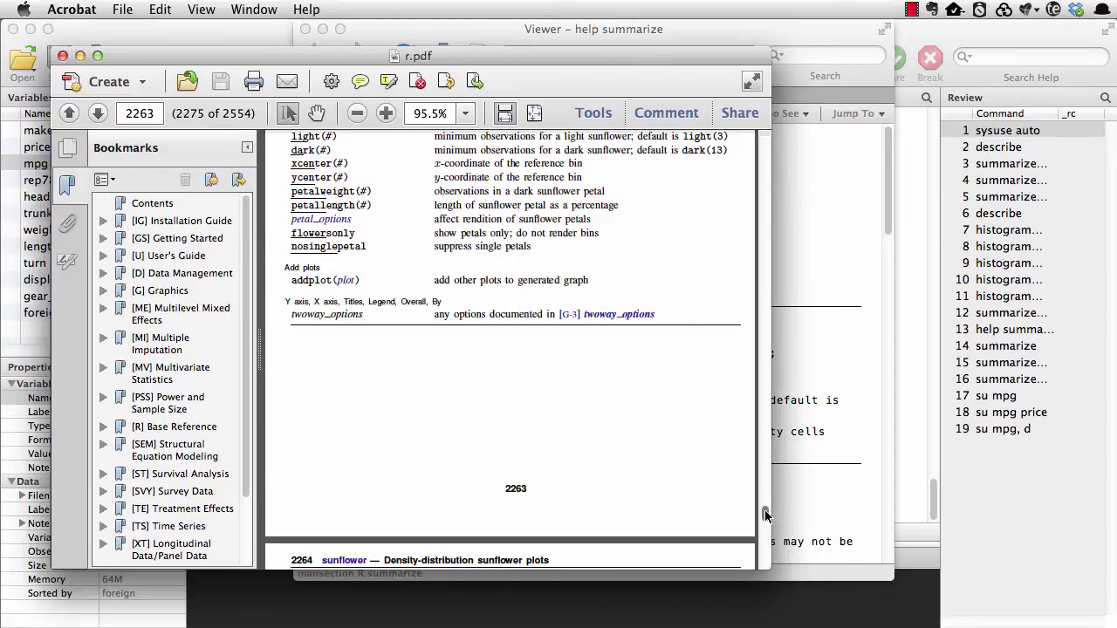
{"action": "scroll", "coordinate": [760, 180], "scroll_direction": "up", "scroll_amount": 15}
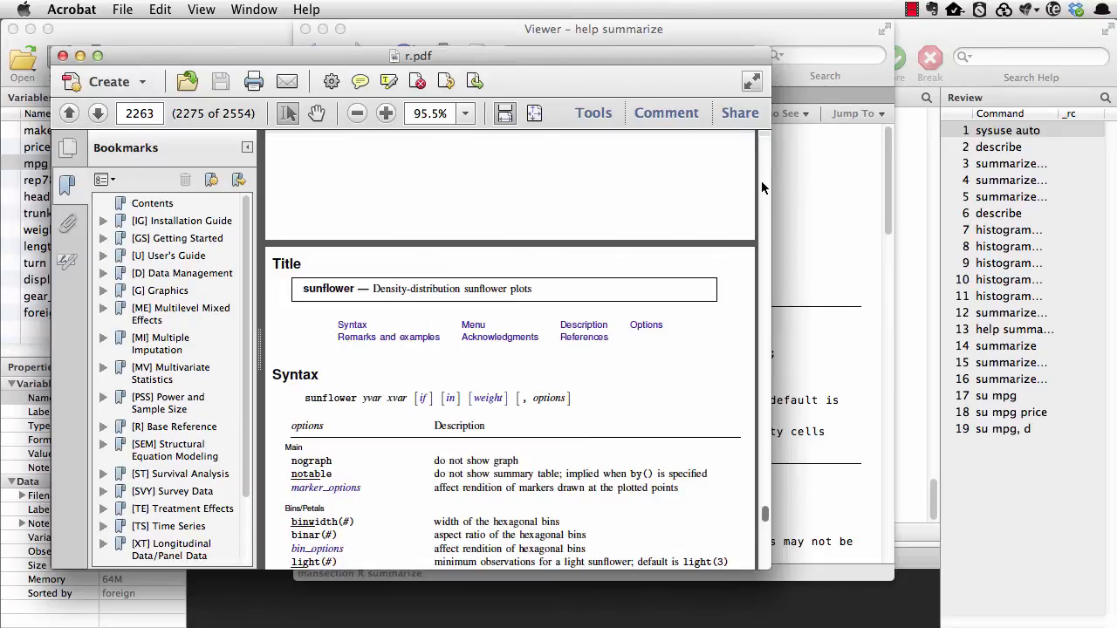
{"action": "scroll", "coordinate": [760, 180], "scroll_direction": "up", "scroll_amount": 20}
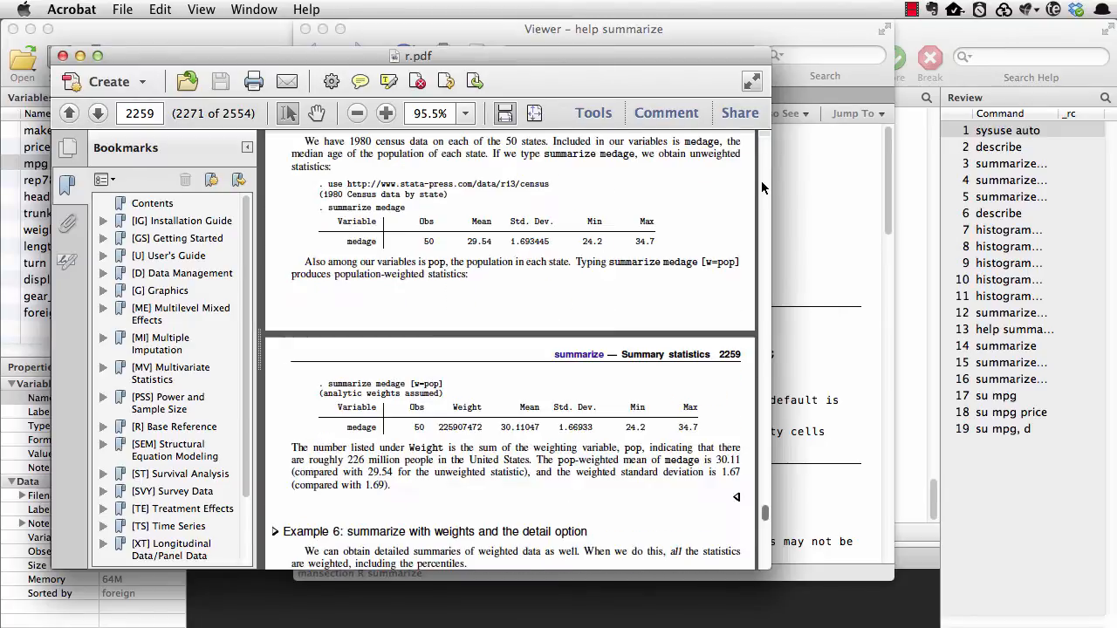
{"action": "scroll", "coordinate": [761, 181], "scroll_direction": "up", "scroll_amount": 8}
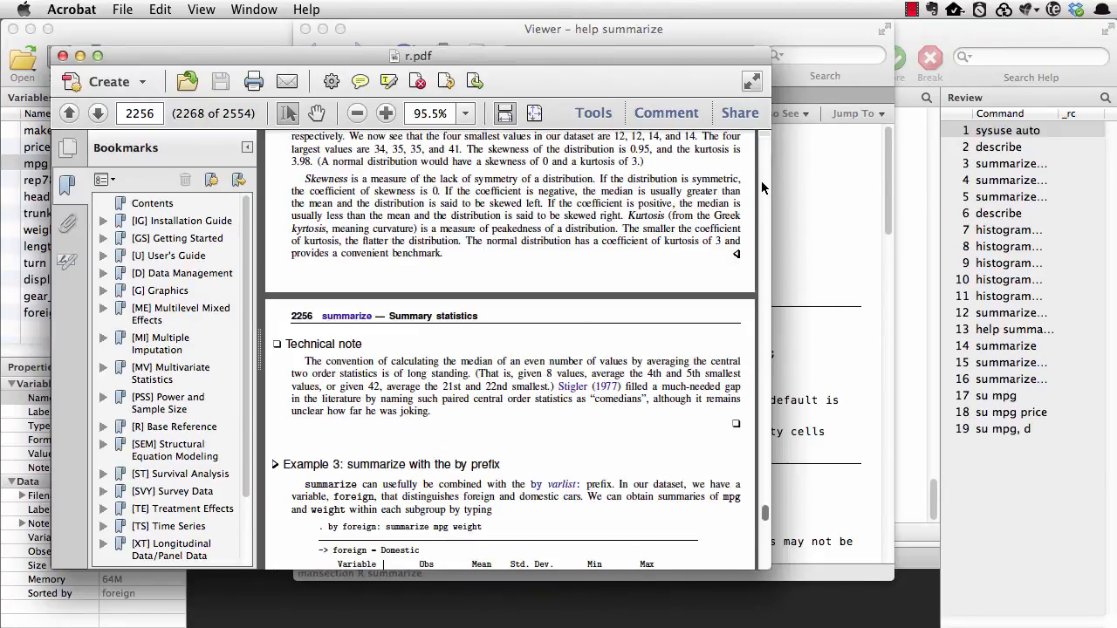
{"action": "scroll", "coordinate": [761, 181], "scroll_direction": "up", "scroll_amount": 20}
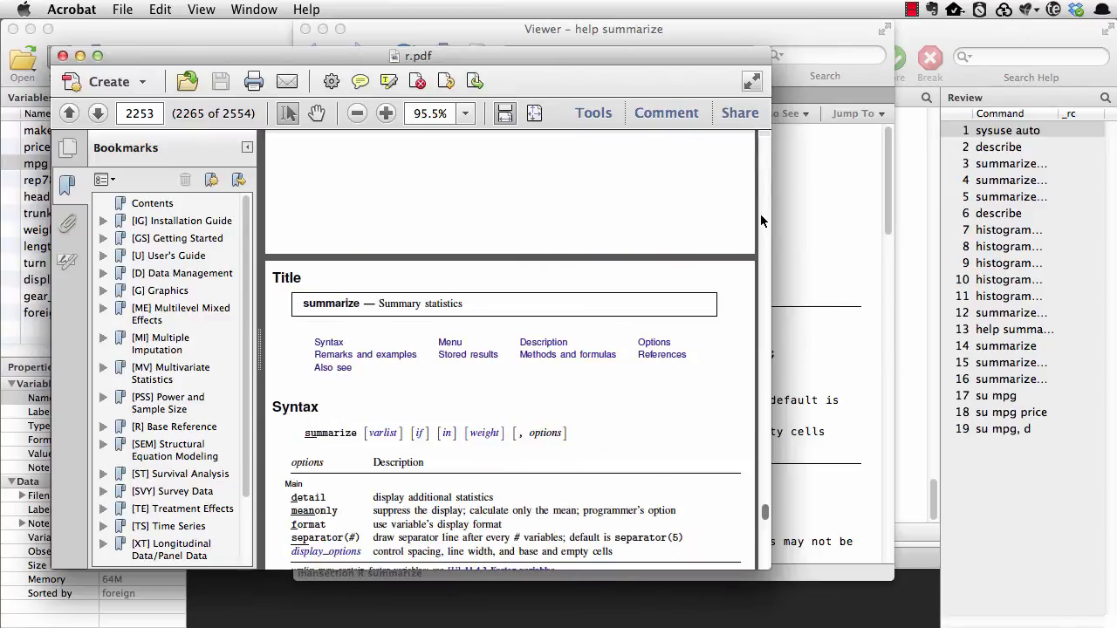
Close the PDF manual, the Acrobat welcome window and the summarize help viewer.
{"action": "left_click", "coordinate": [62, 56]}
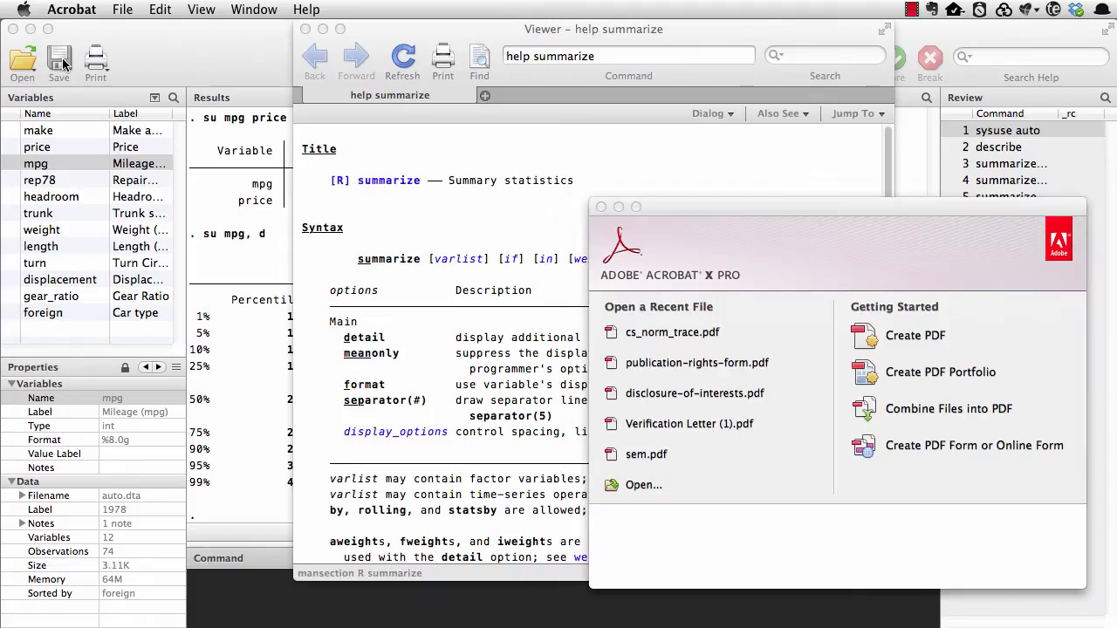
{"action": "left_click", "coordinate": [599, 207]}
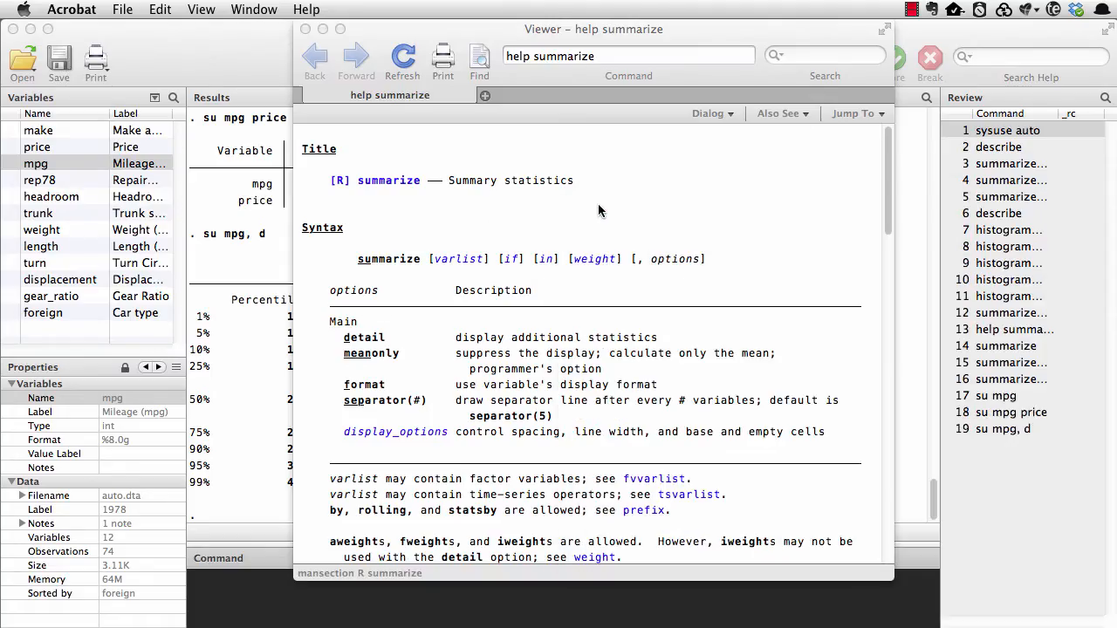
{"action": "left_click", "coordinate": [305, 29]}
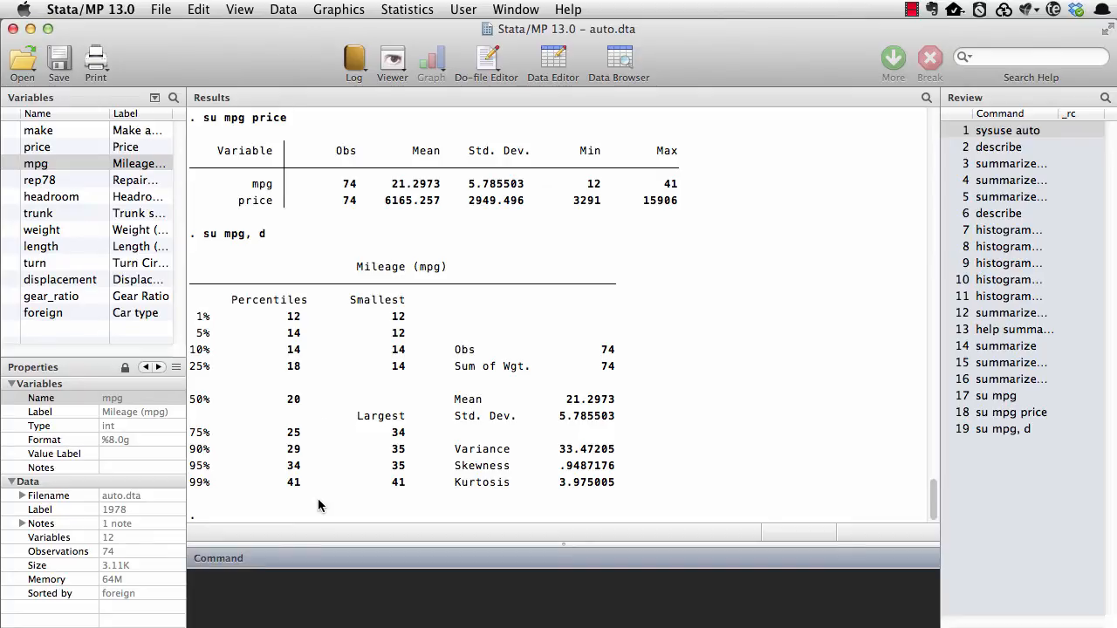
Run the commands summarize mpg and histogram mpg, and close the resulting graph.
{"action": "type", "text": "summarize mpg"}
{"action": "key", "text": "Return"}
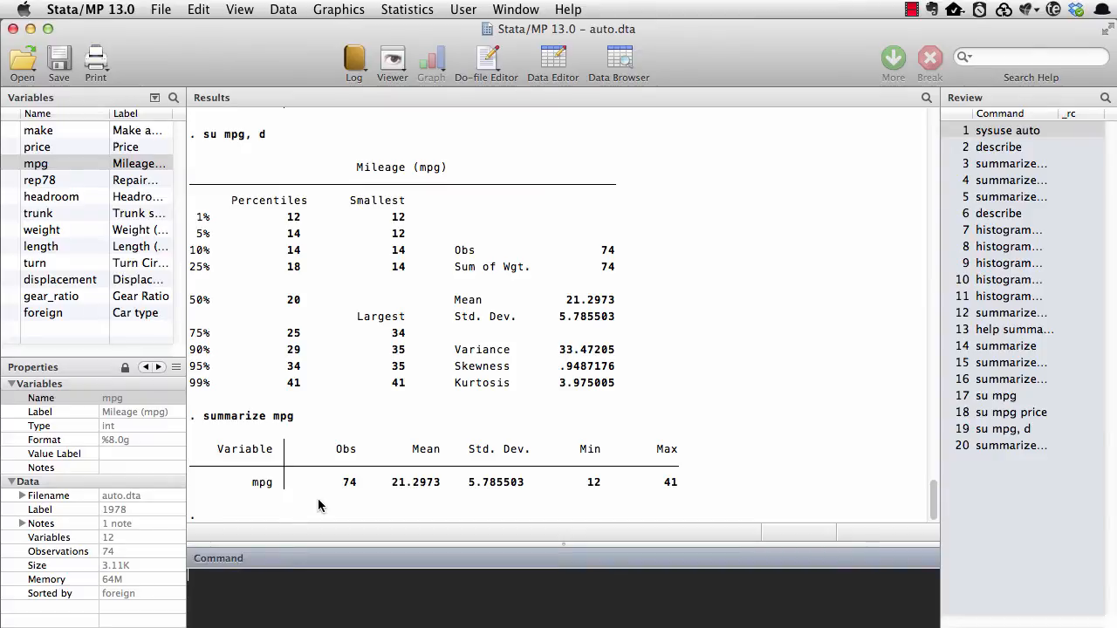
{"action": "type", "text": "histogram mpg"}
{"action": "key", "text": "Return"}
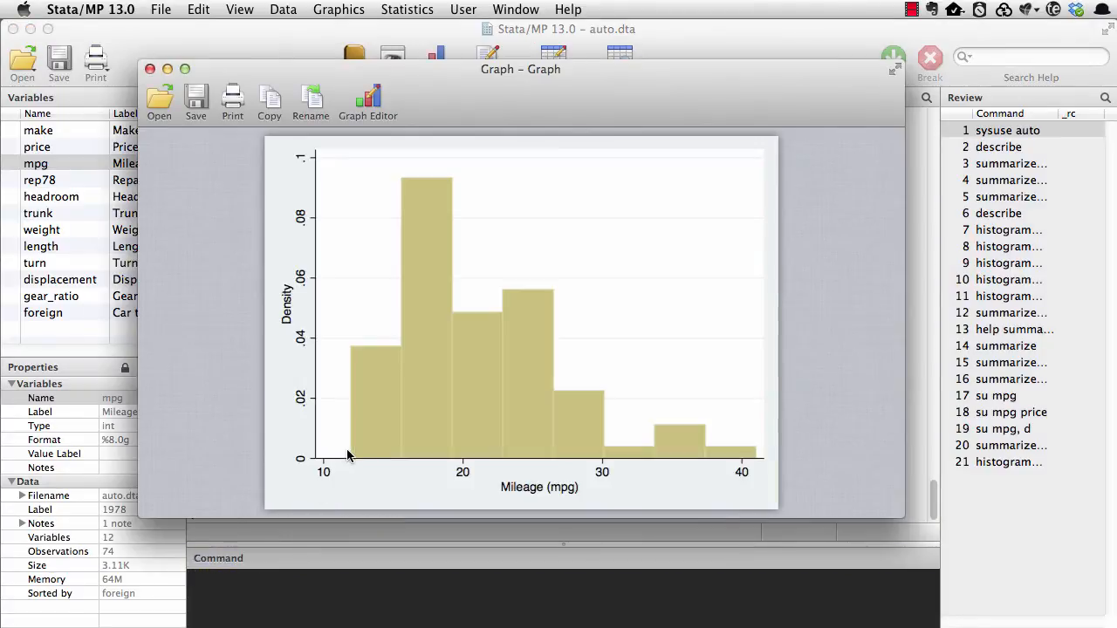
{"action": "left_click", "coordinate": [150, 70]}
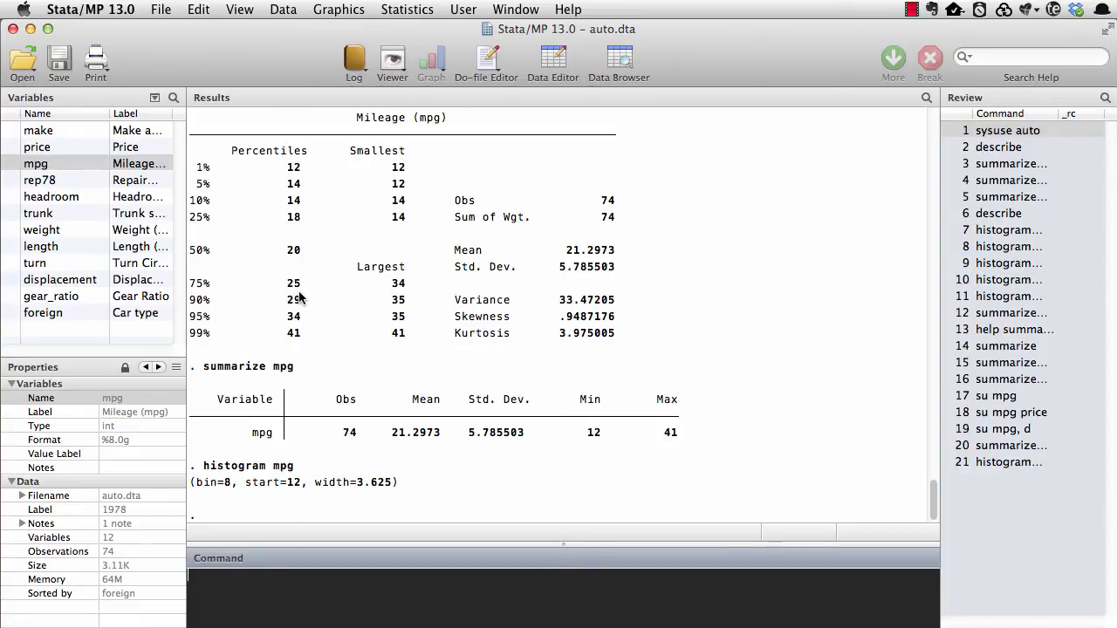
Open a new do-file, reposition its window, and write summarize mpg on line 2 beneath a blank line.
{"action": "left_click", "coordinate": [483, 66]}
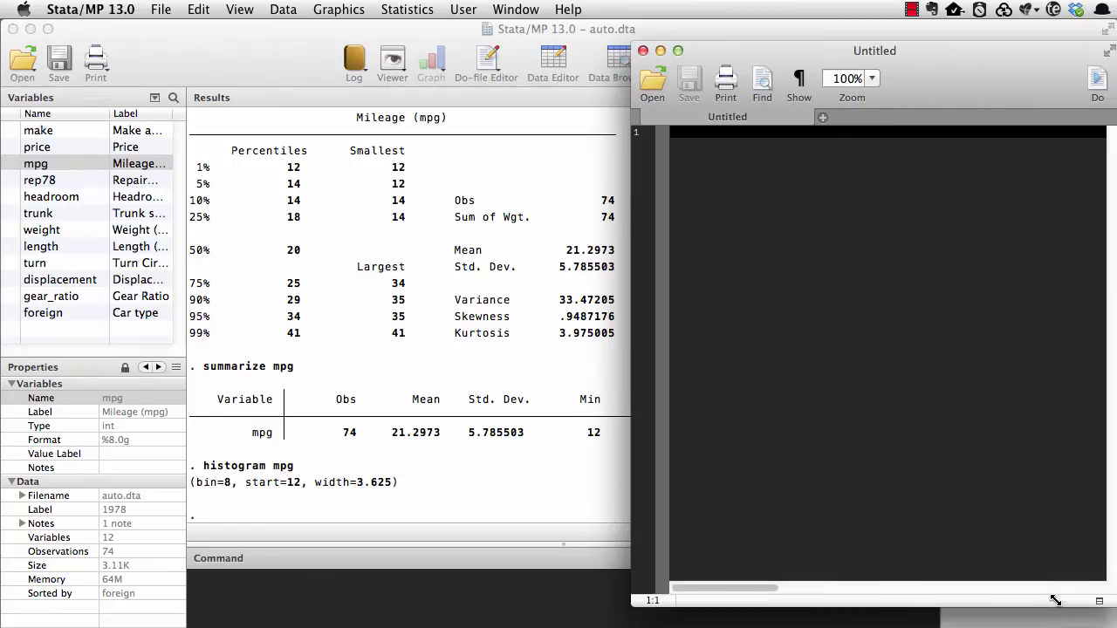
{"action": "left_click_drag", "start_coordinate": [940, 65], "coordinate": [851, 53]}
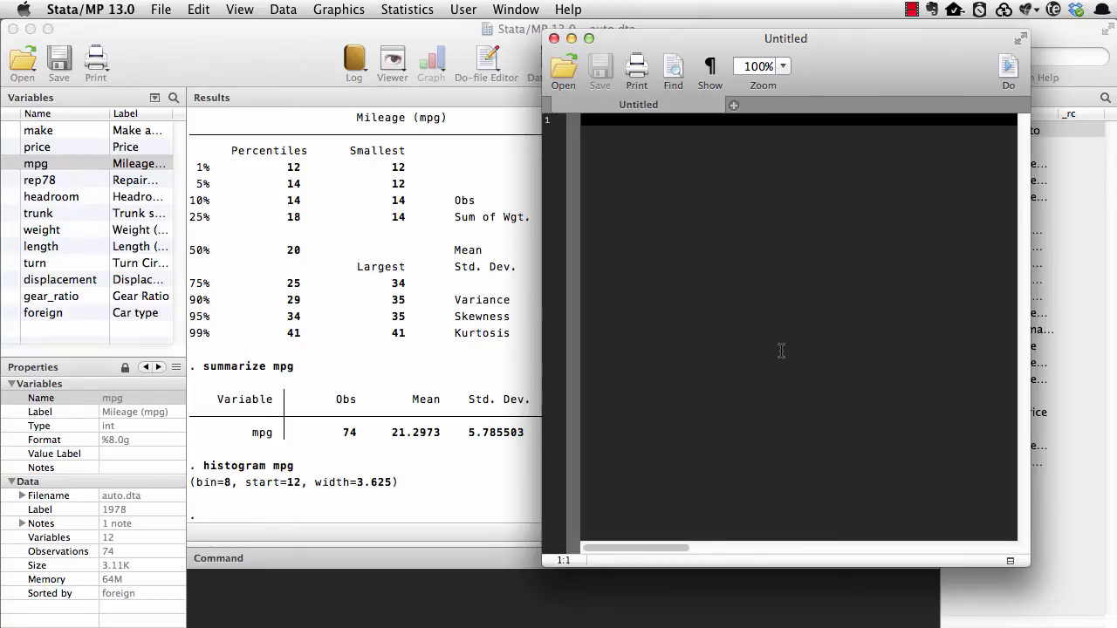
{"action": "key", "text": "Return"}
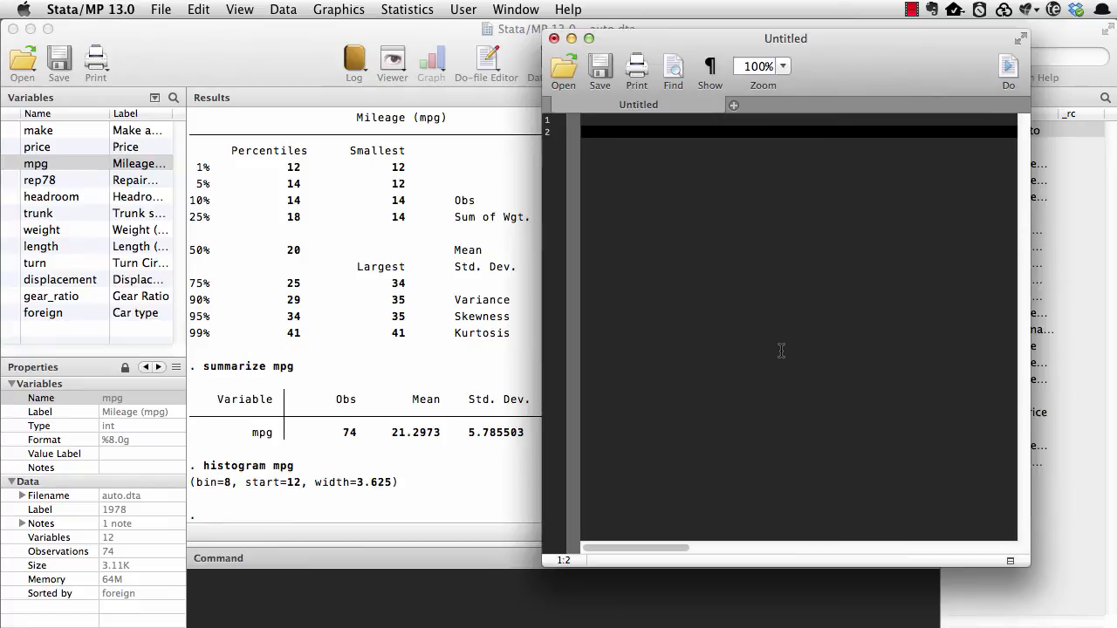
{"action": "type", "text": "summarize mpg"}
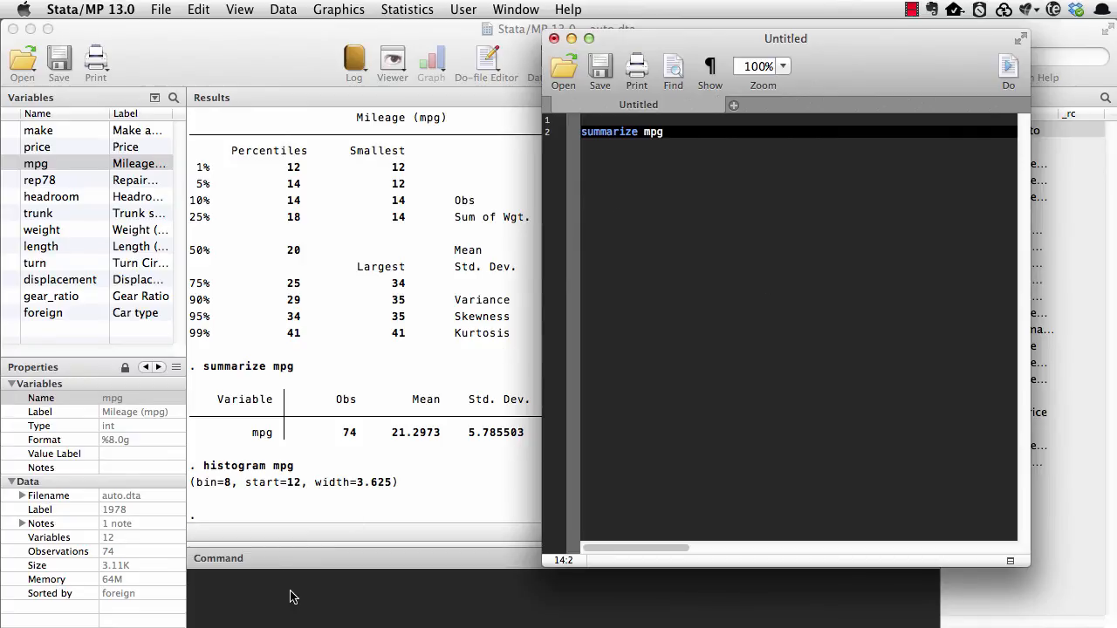
Execute the whole do-file, rerun it as a selection of its lines, and bring the results window forward.
{"action": "key", "text": "super+shift+d"}
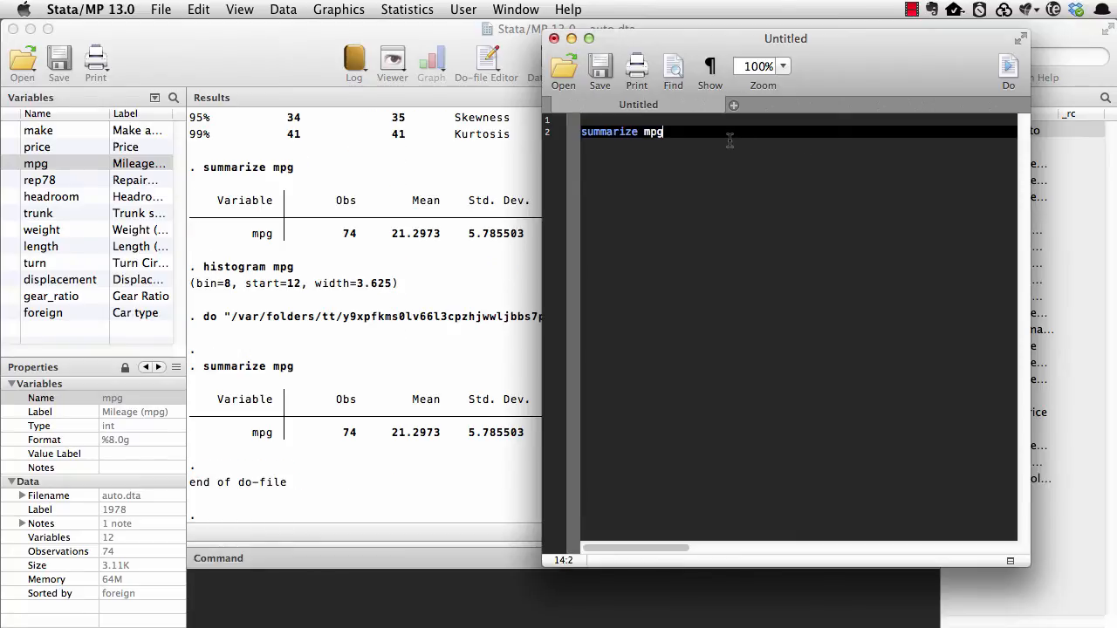
{"action": "left_click_drag", "start_coordinate": [731, 141], "coordinate": [583, 120]}
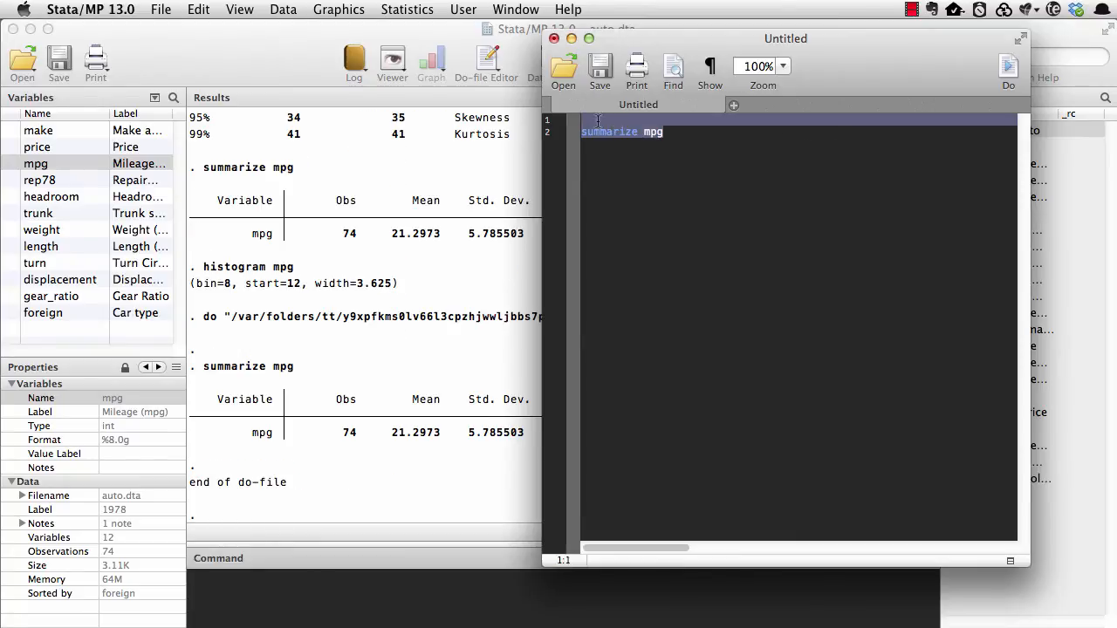
{"action": "left_click", "coordinate": [1008, 72]}
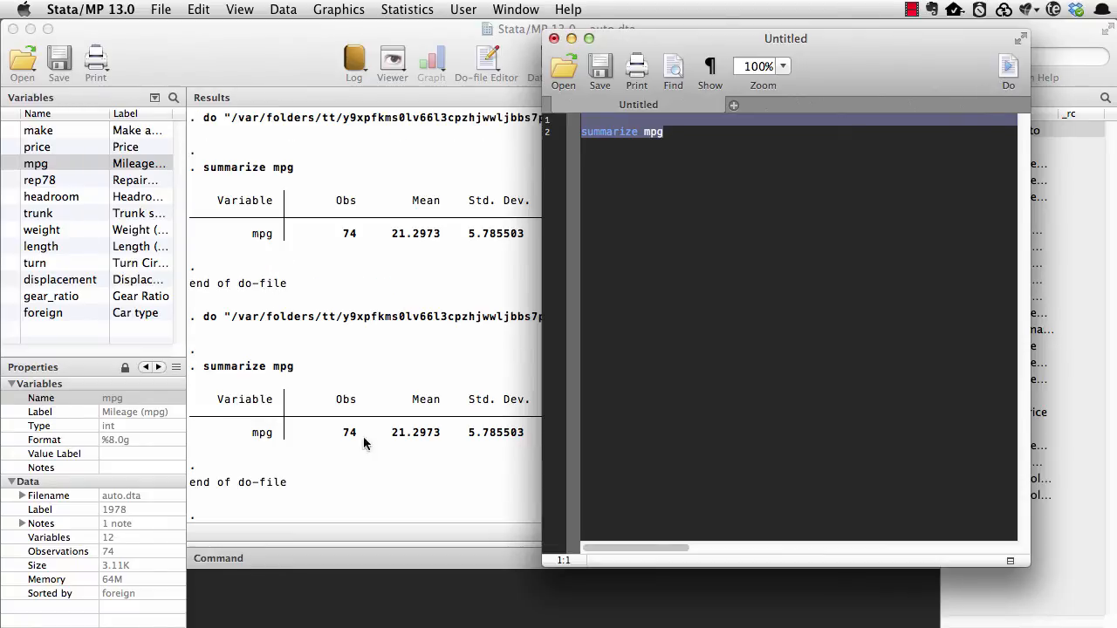
{"action": "left_click", "coordinate": [414, 323]}
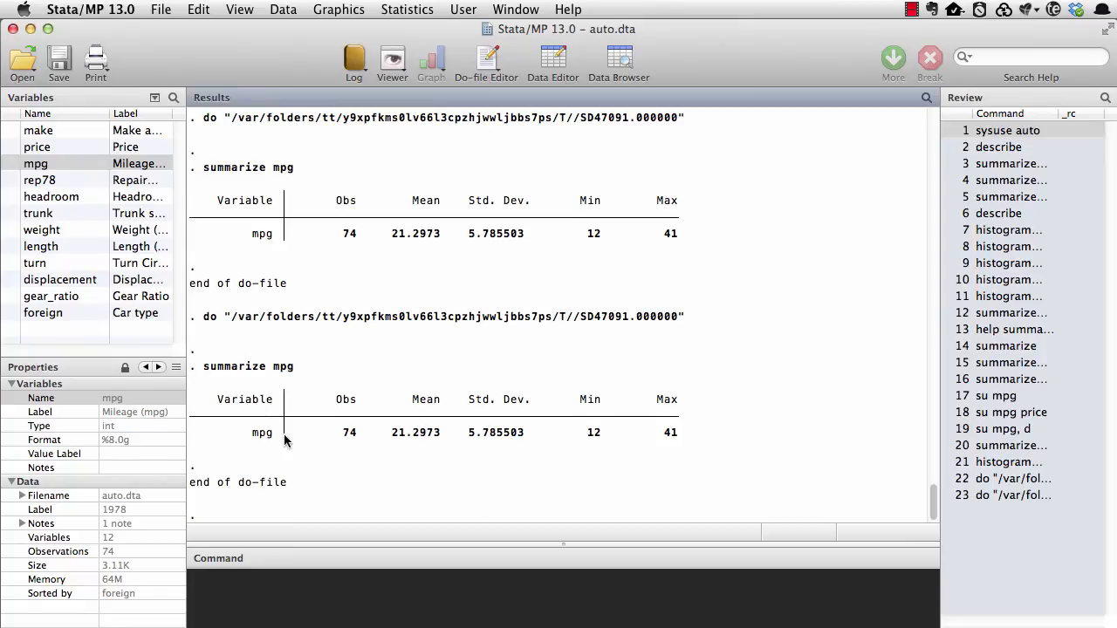
Return to the do-file and add summarize price on line 5, two blank lines below summarize mpg.
{"action": "key", "text": "super+9"}
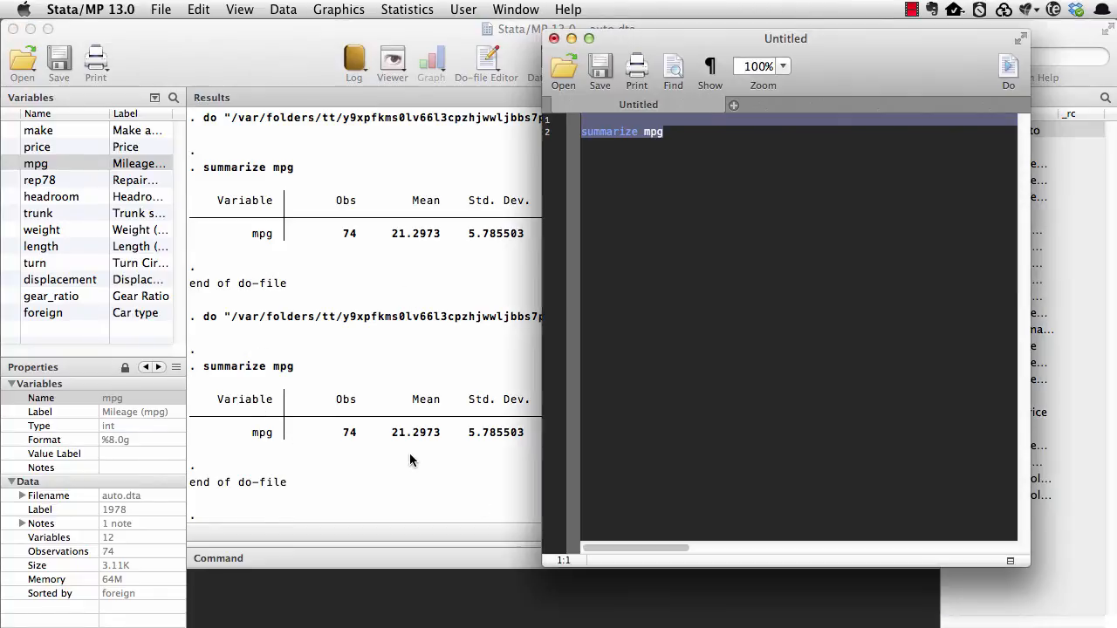
{"action": "left_click", "coordinate": [692, 131]}
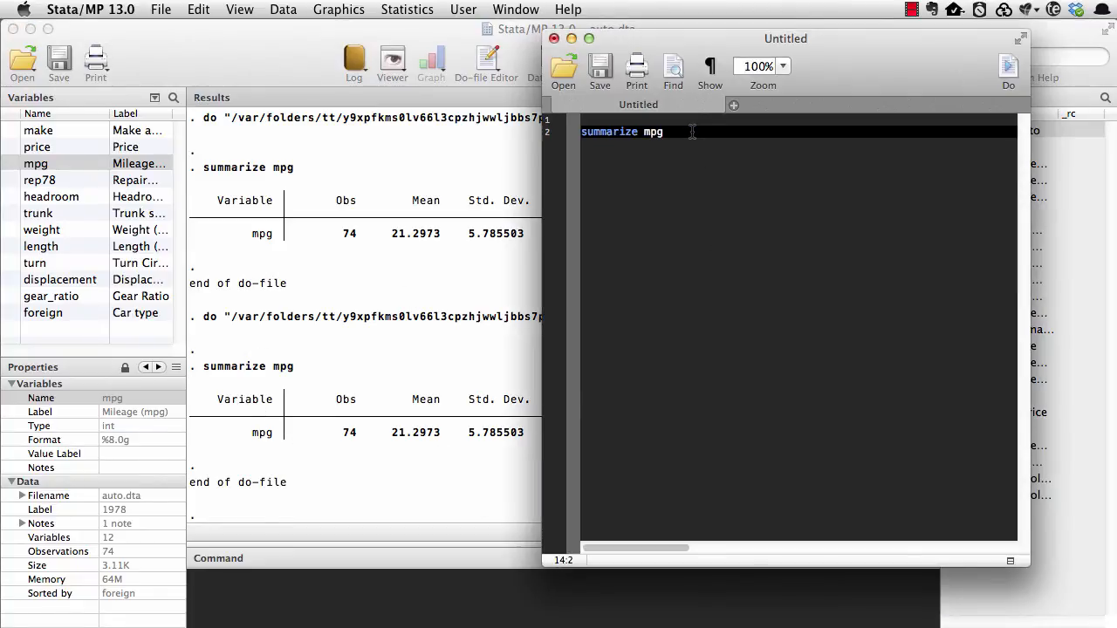
{"action": "key", "text": "Return"}
{"action": "key", "text": "Return"}
{"action": "key", "text": "Return"}
{"action": "type", "text": "summ"}
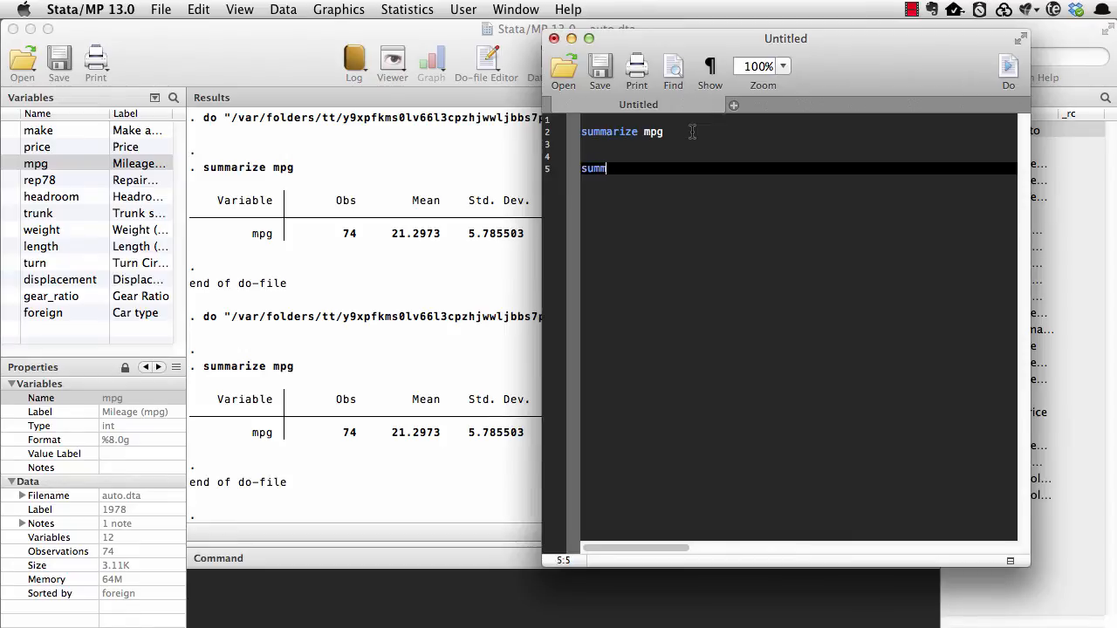
{"action": "type", "text": "arize price"}
{"action": "key", "text": "Return"}
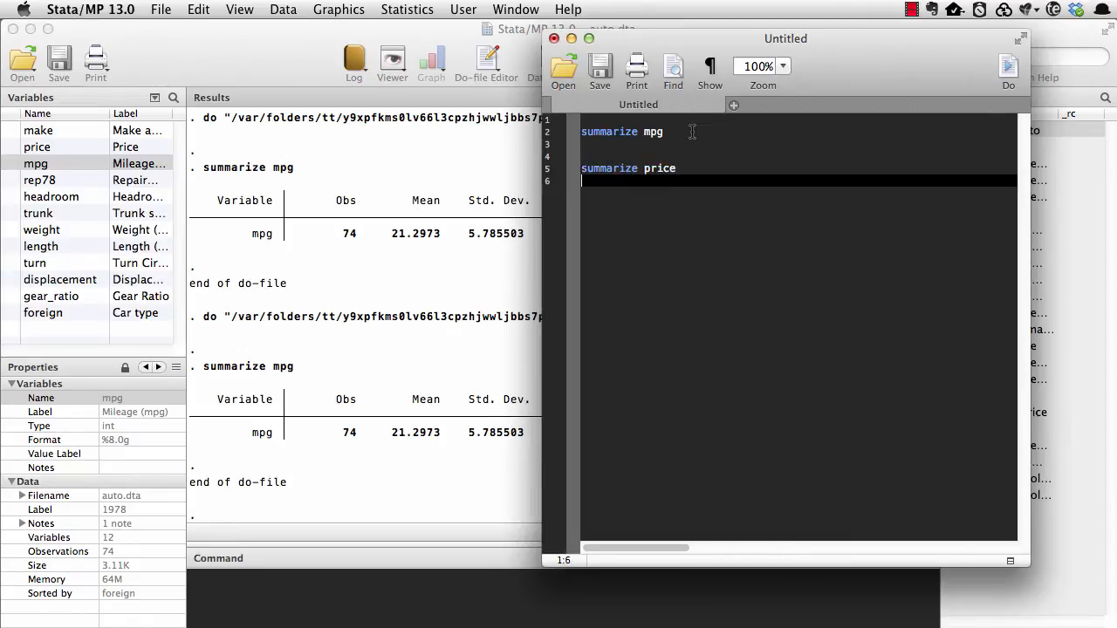
Add the commands histogram mpg and histogram price on lines 8 and 9 of the do-file.
{"action": "key", "text": "Return"}
{"action": "key", "text": "Return"}
{"action": "type", "text": "histogram"}
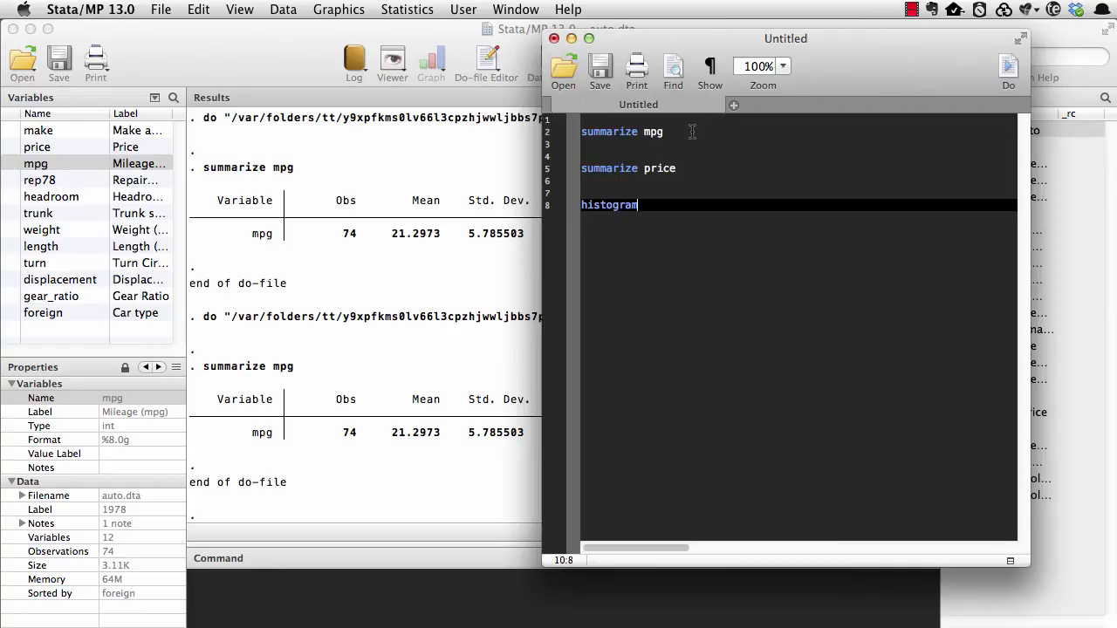
{"action": "type", "text": " mpg"}
{"action": "key", "text": "Return"}
{"action": "type", "text": "histo"}
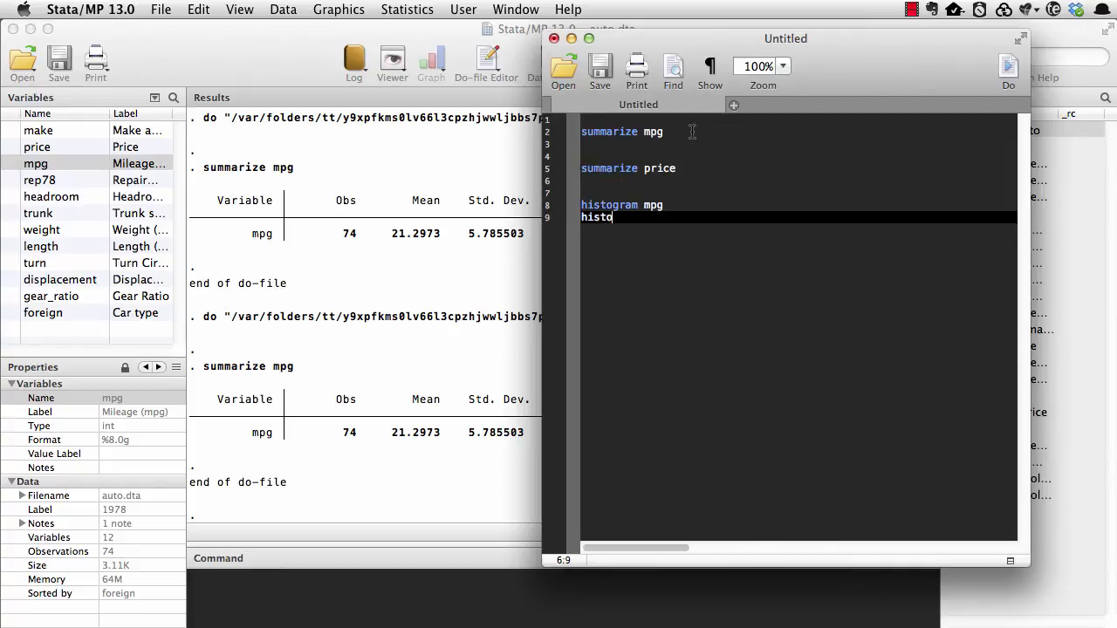
{"action": "type", "text": "gram price"}
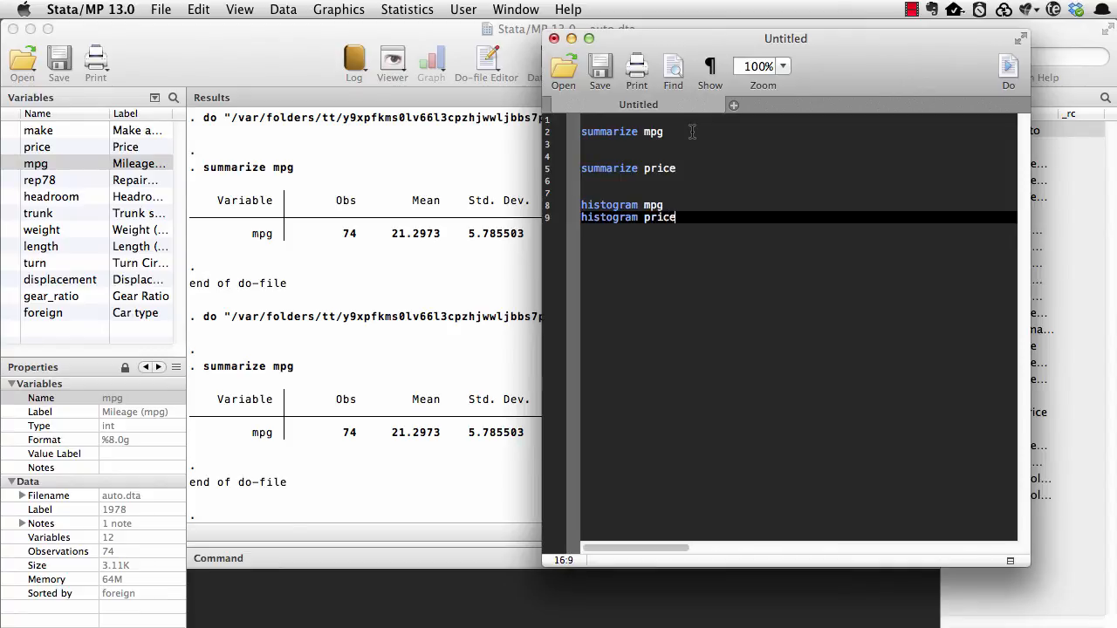
Select the do-file's commands on lines 2 to 9, execute the selection, and close the resulting graph.
{"action": "key", "text": "shift+Up"}
{"action": "key", "text": "shift+Up"}
{"action": "key", "text": "shift+Up"}
{"action": "key", "text": "shift+Up"}
{"action": "key", "text": "shift+Up"}
{"action": "key", "text": "shift+Up"}
{"action": "key", "text": "shift+Up"}
{"action": "key", "text": "shift+Up"}
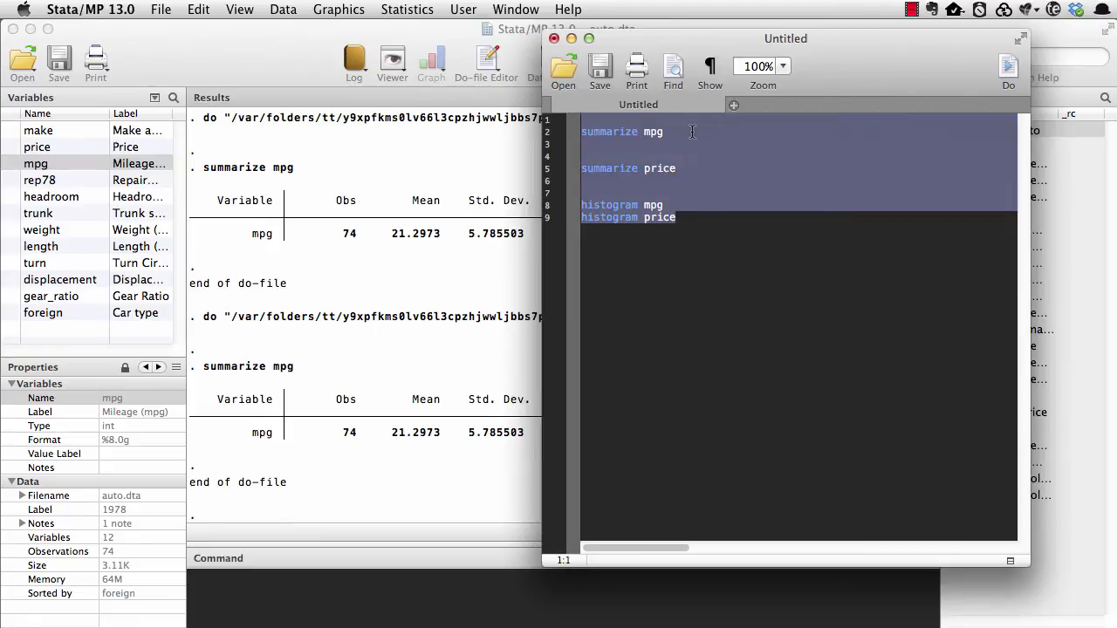
{"action": "key", "text": "shift+Down"}
{"action": "left_click", "coordinate": [1008, 66]}
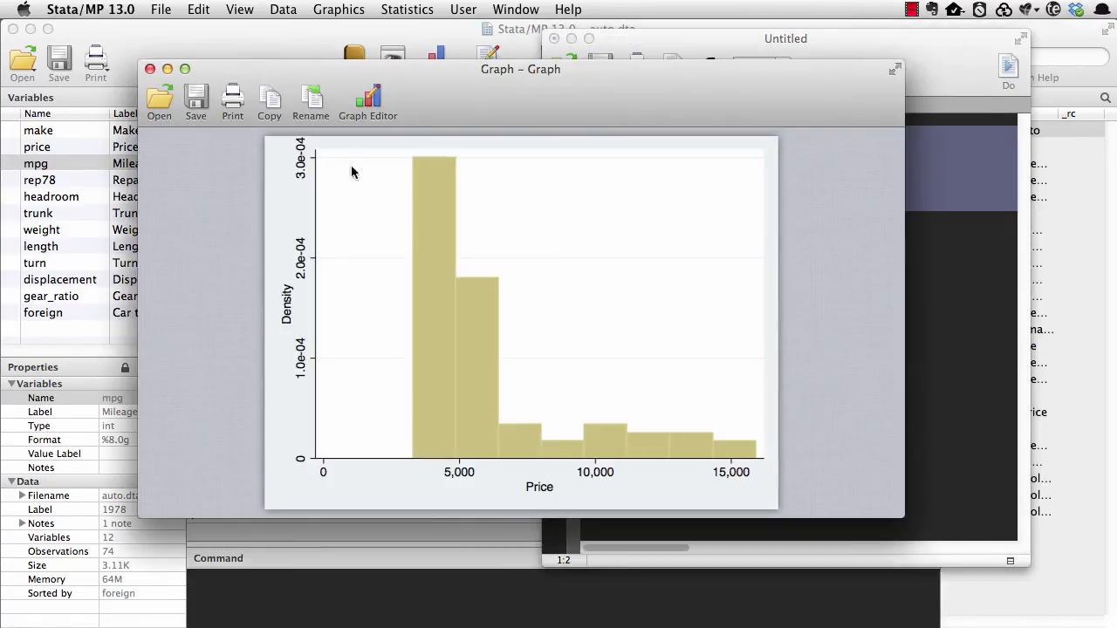
{"action": "left_click", "coordinate": [145, 69]}
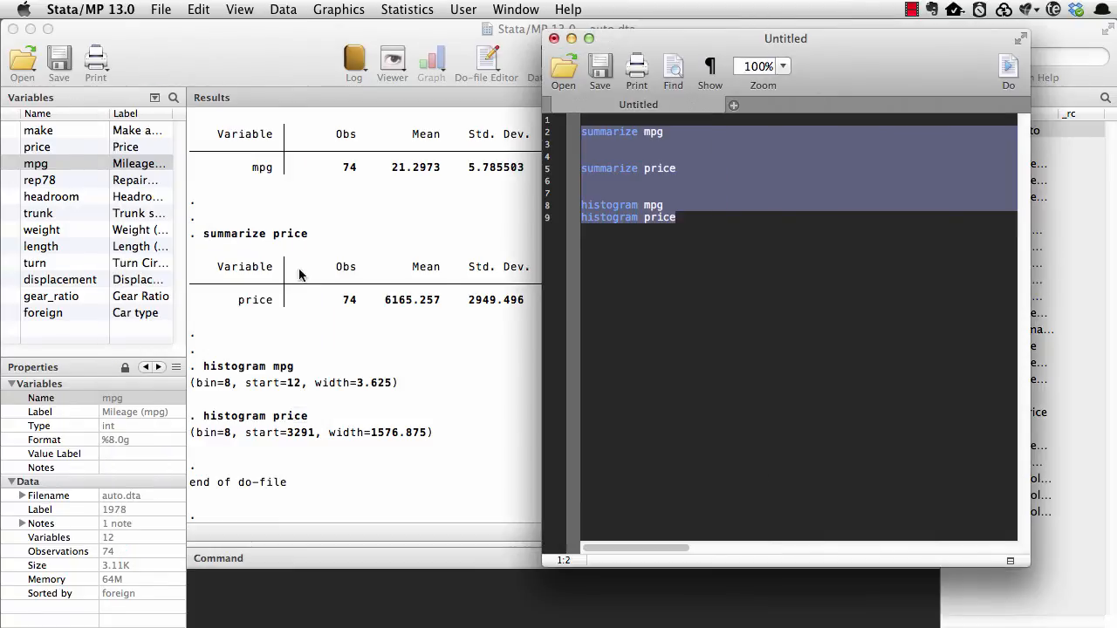
Start a new line 11 at the end of the do-file, leaving a blank line after histogram price.
{"action": "left_click", "coordinate": [739, 283]}
{"action": "key", "text": "Return"}
{"action": "key", "text": "Return"}
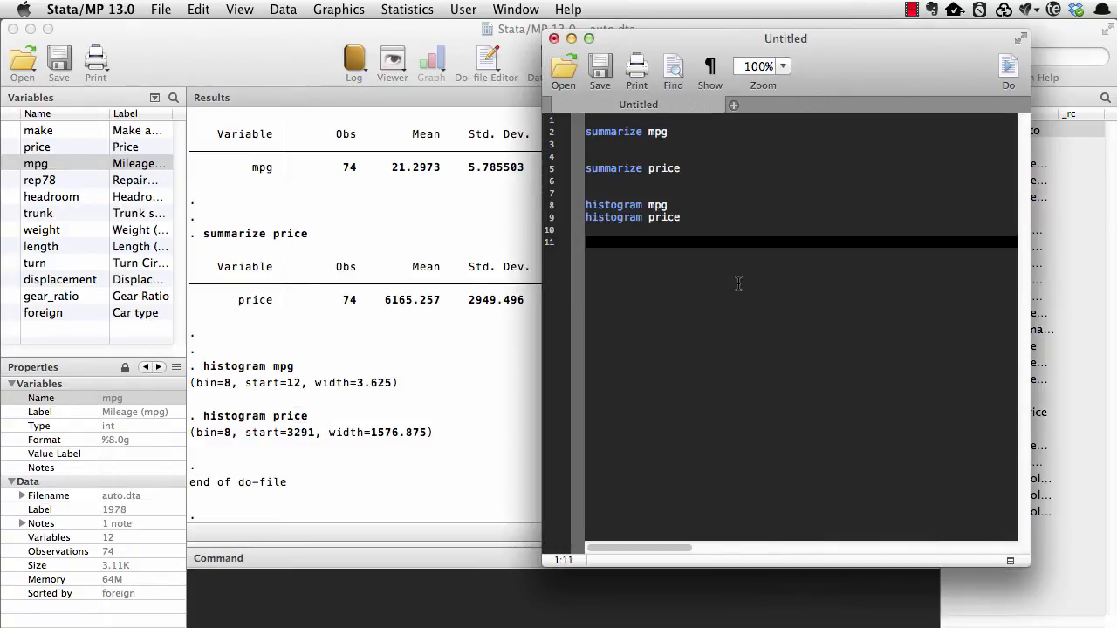